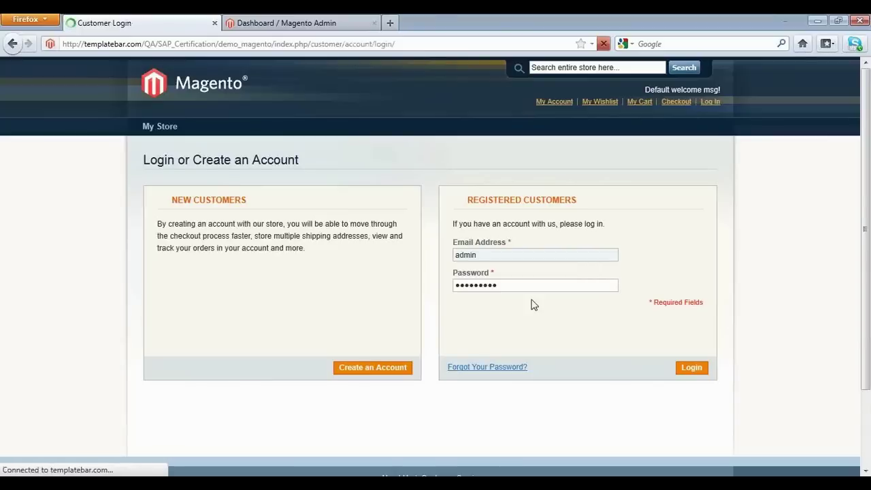
Step: Open the Create an Account form and enter the customer's first and last name
{"action": "left_click", "coordinate": [369, 369]}
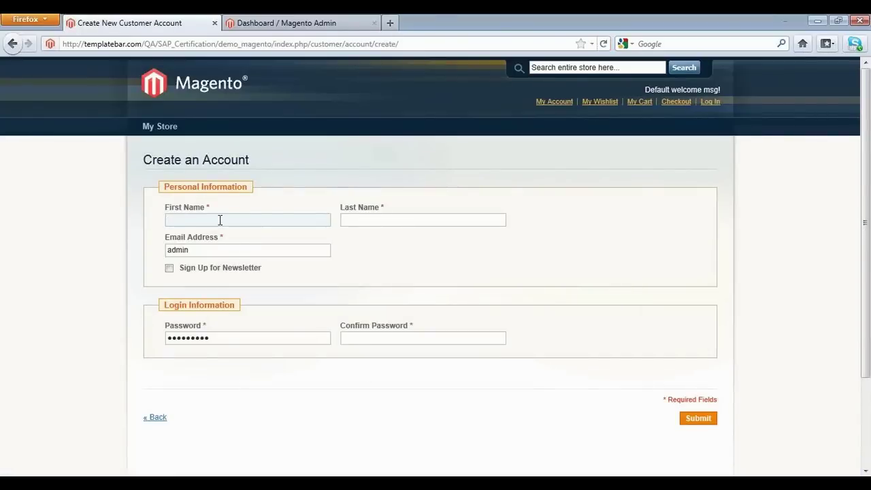
{"action": "key", "text": "Tab"}
Step: Enter the customer's e-mail, a password and its confirmation, then submit the registration
{"action": "key", "text": "Tab"}
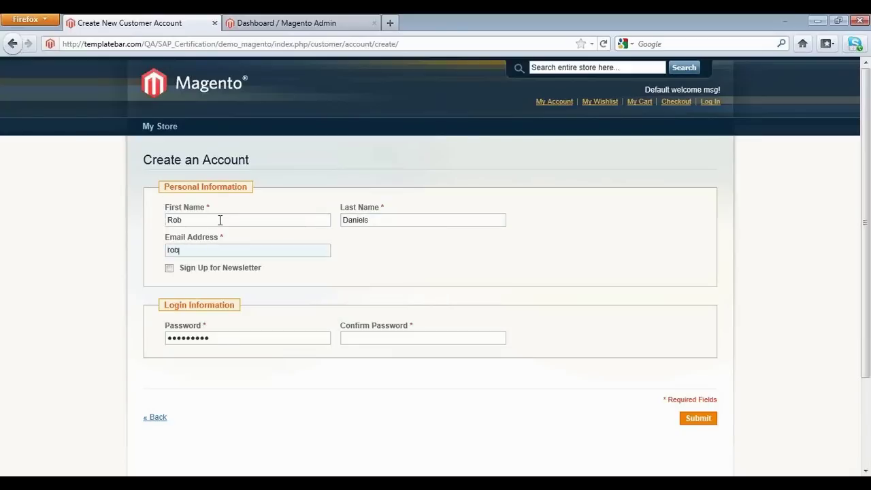
{"action": "key", "text": "Tab"}
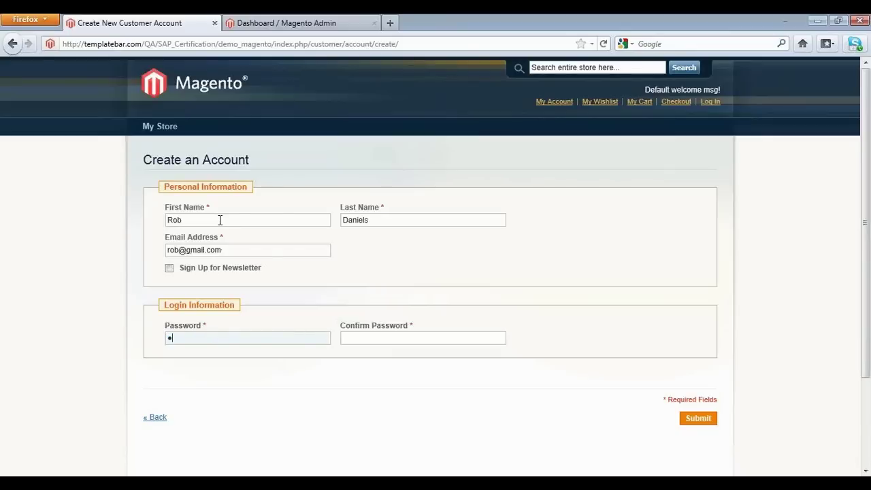
{"action": "key", "text": "Tab"}
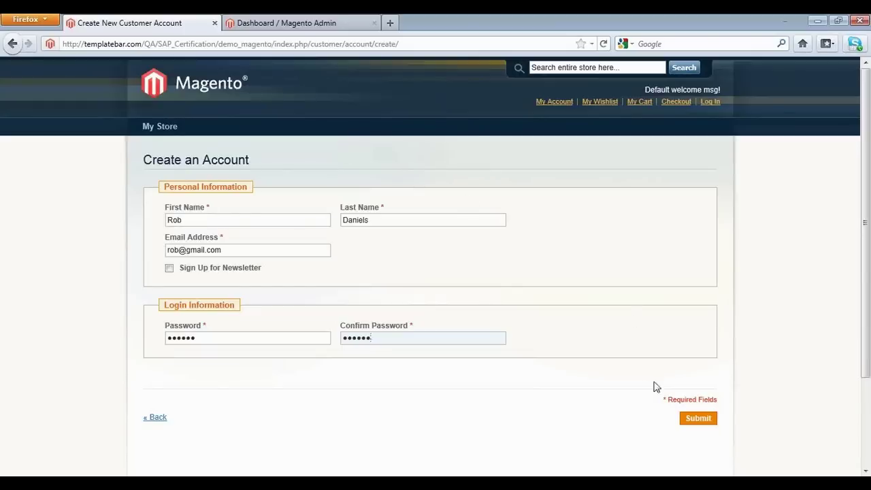
{"action": "left_click", "coordinate": [685, 420]}
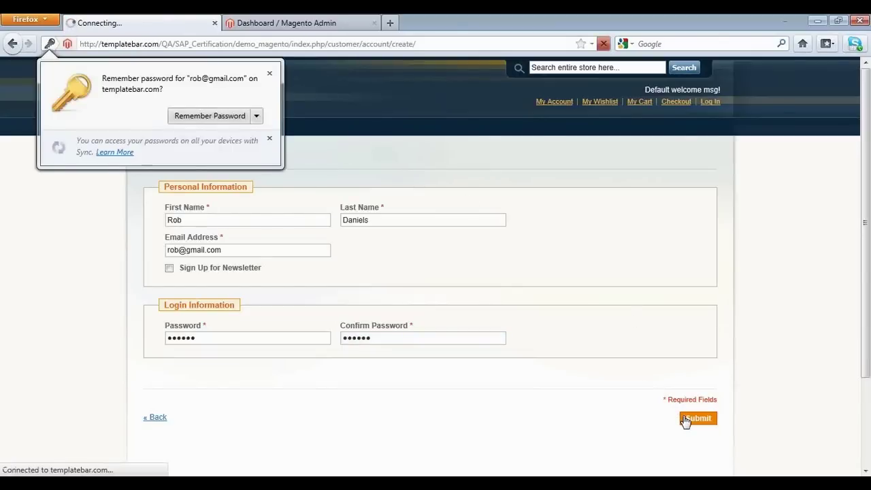
Step: Let Firefox remember the new password and go to the account's Address Book
{"action": "left_click", "coordinate": [214, 114]}
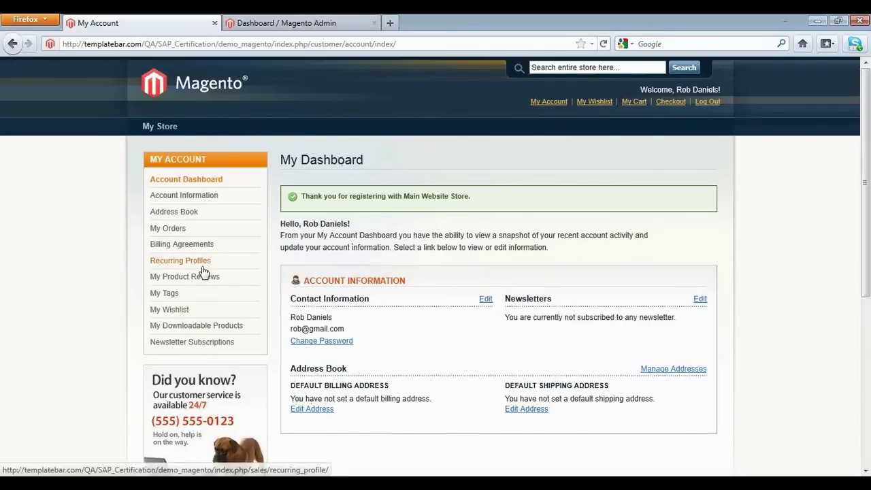
{"action": "left_click", "coordinate": [178, 220]}
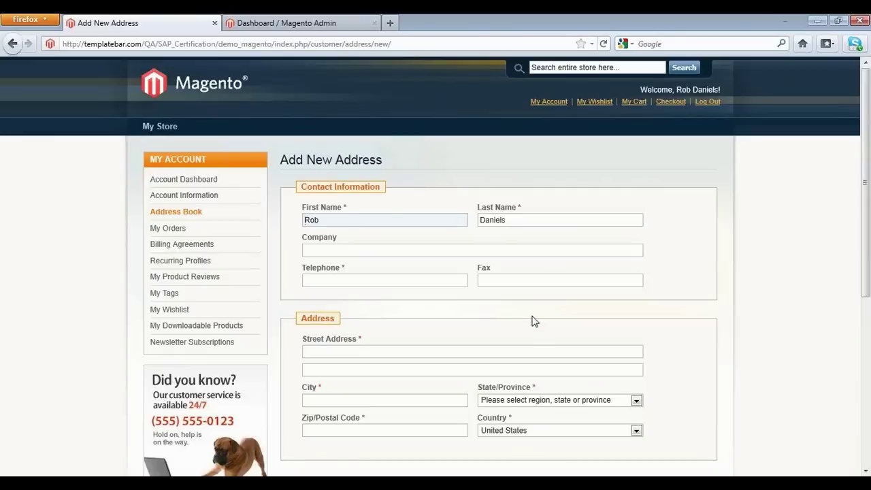
Step: Enter the customer's company name, telephone number and street address
{"action": "left_click", "coordinate": [351, 248]}
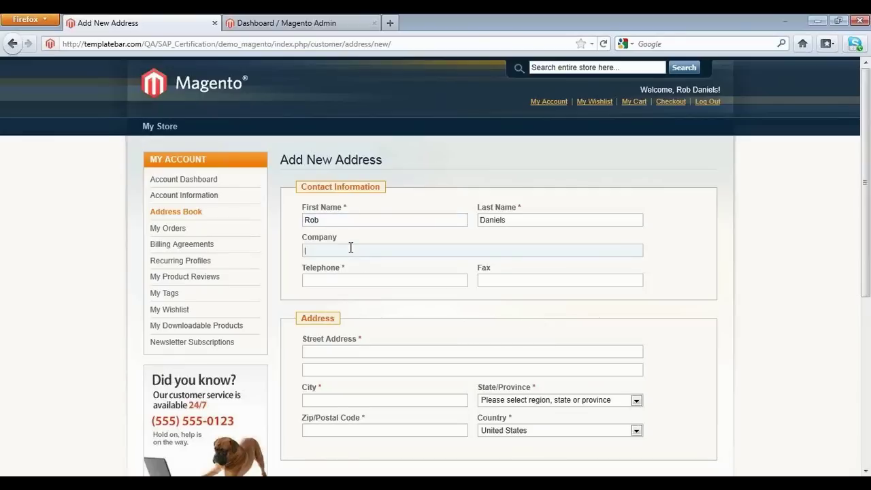
{"action": "type", "text": "Daniels Inc ."}
{"action": "key", "text": "Tab"}
{"action": "type", "text": "98456789"}
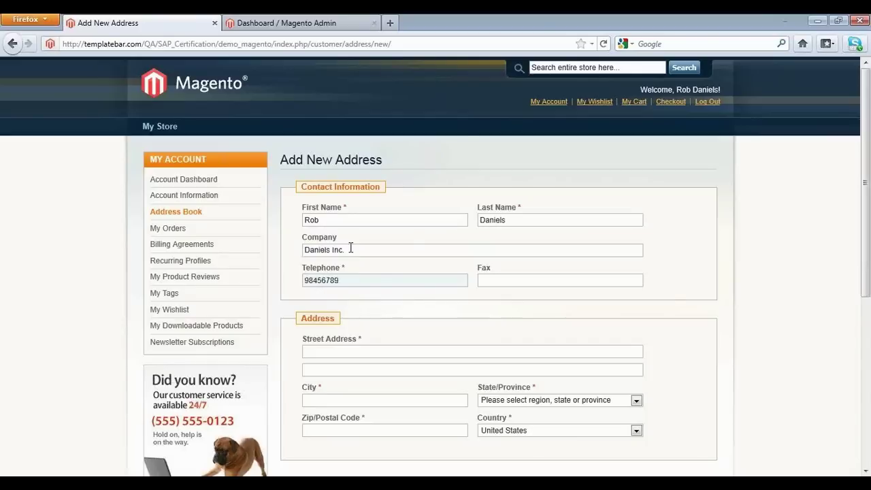
{"action": "type", "text": "0"}
{"action": "key", "text": "Tab"}
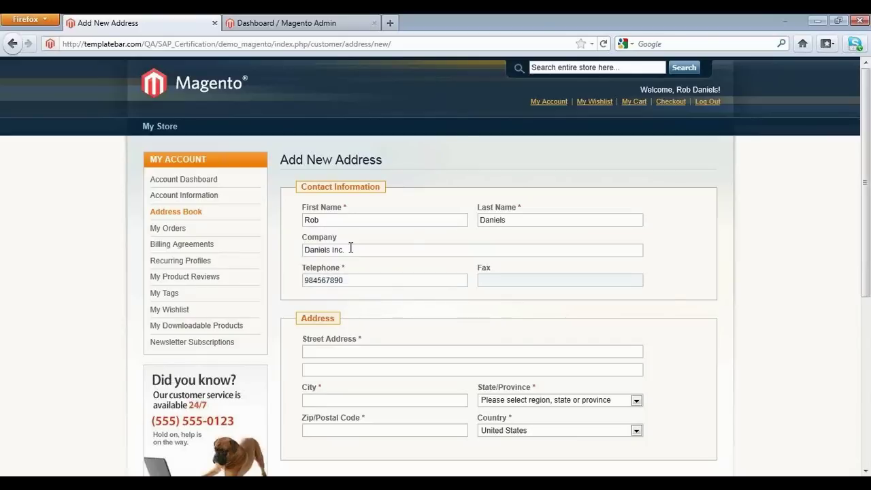
{"action": "key", "text": "Tab"}
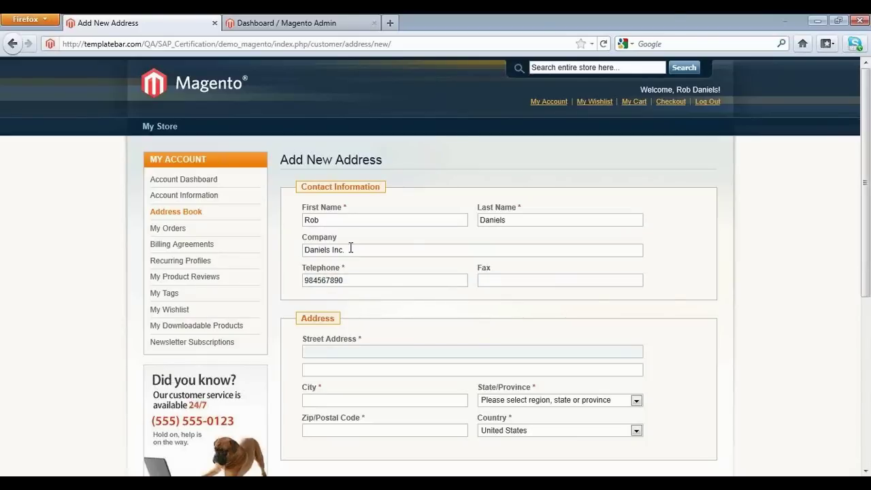
Step: Enter the city, choose New York as the state, add the zip code and save the address
{"action": "key", "text": "Tab"}
{"action": "key", "text": "Tab"}
{"action": "type", "text": "New"}
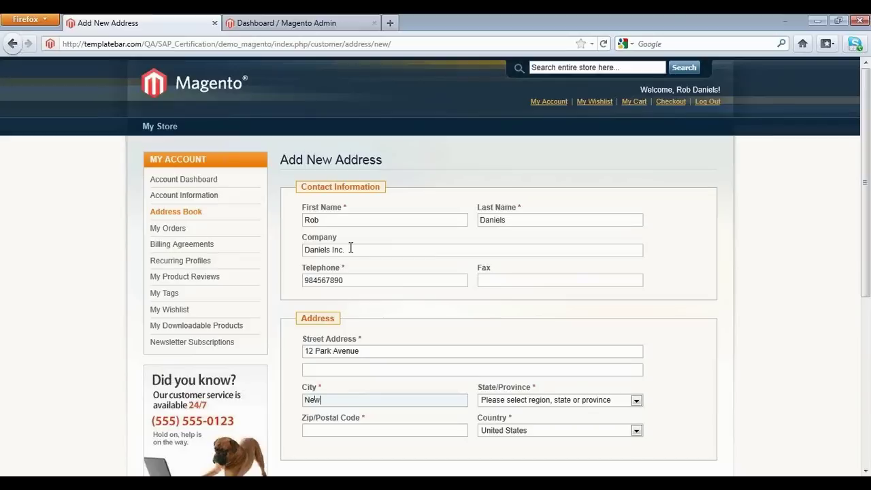
{"action": "type", "text": " York"}
{"action": "key", "text": "Tab"}
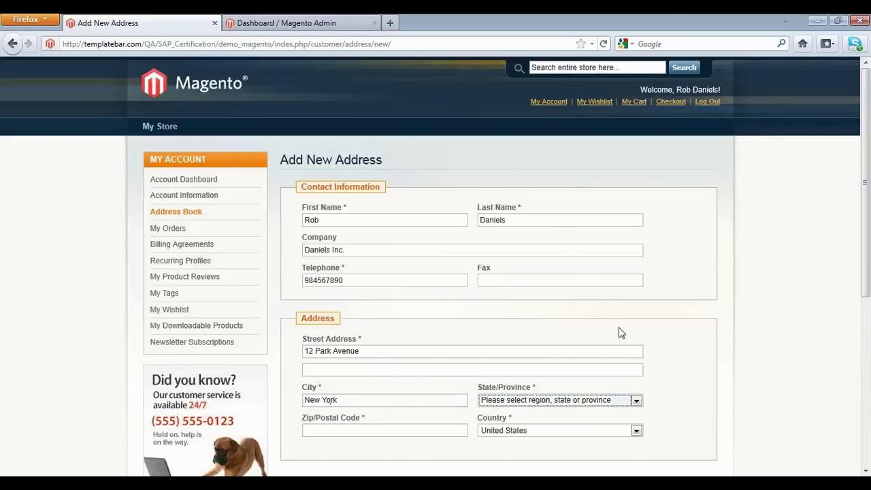
{"action": "left_click", "coordinate": [545, 401]}
{"action": "key", "text": "n"}
{"action": "key", "text": "n"}
{"action": "key", "text": "n"}
{"action": "key", "text": "n"}
{"action": "key", "text": "n"}
{"action": "key", "text": "n"}
{"action": "key", "text": "Return"}
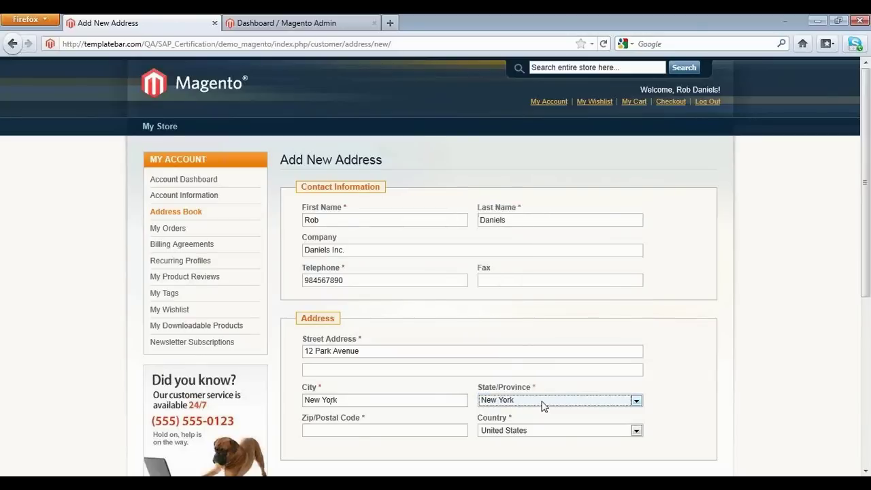
{"action": "left_click", "coordinate": [412, 431]}
{"action": "type", "text": "900987"}
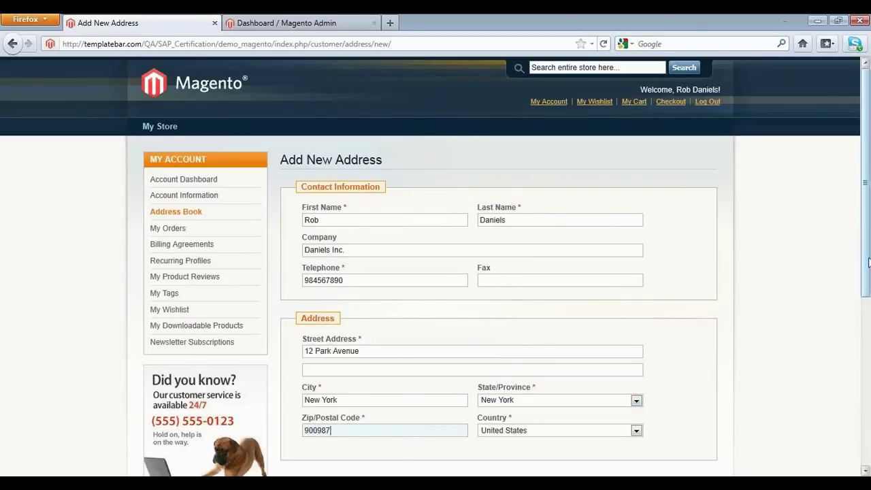
{"action": "scroll", "coordinate": [869, 262], "scroll_direction": "down", "scroll_amount": 2}
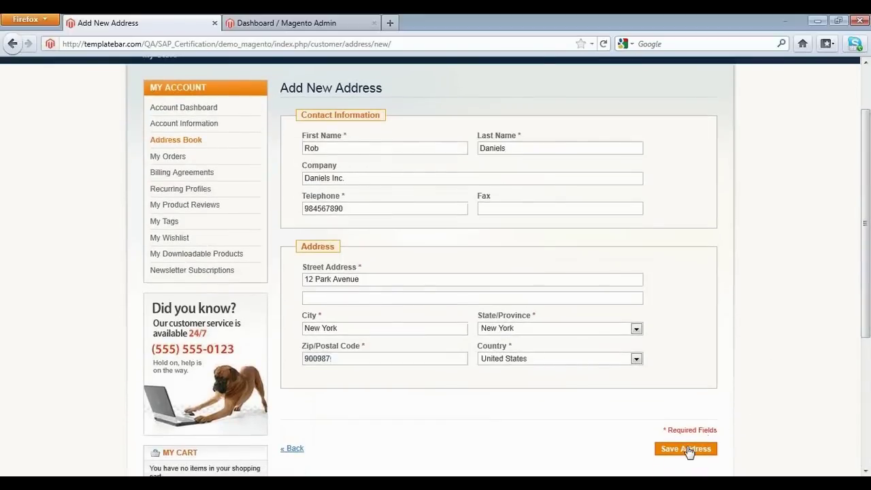
{"action": "left_click", "coordinate": [685, 449]}
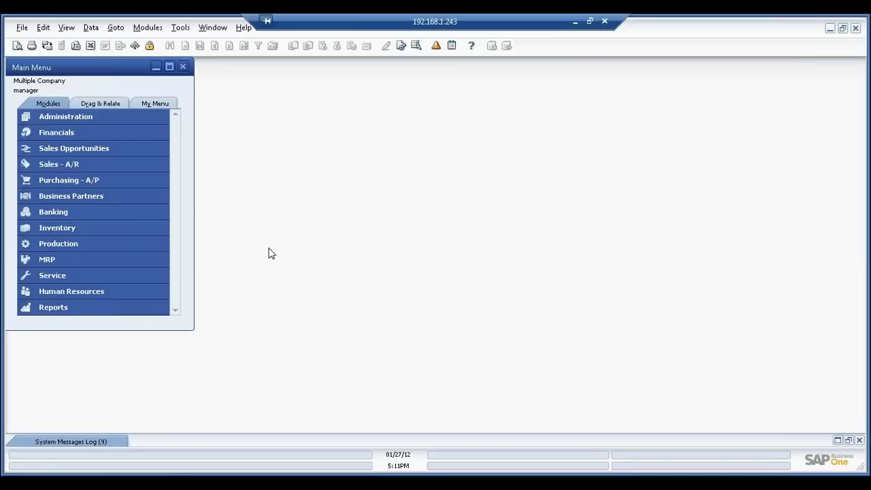
Step: Open Business Partner Master Data and find the partner by the web customer's name
{"action": "left_click", "coordinate": [91, 196]}
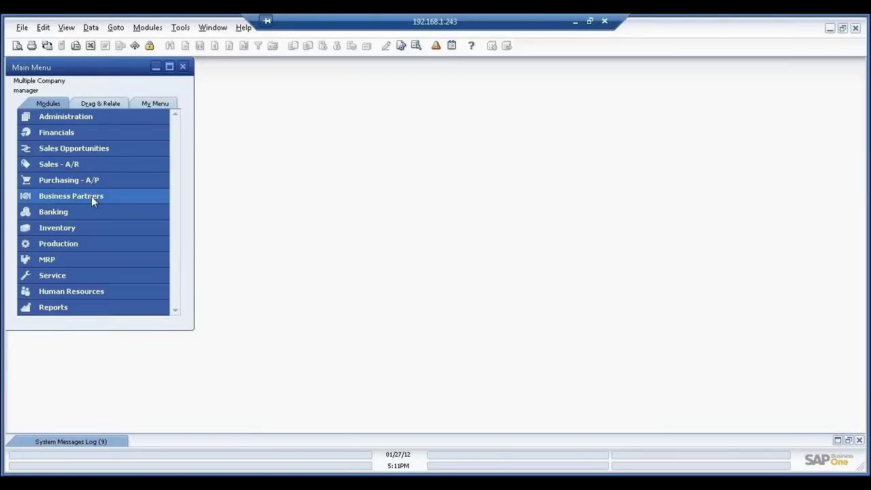
{"action": "left_click", "coordinate": [91, 196]}
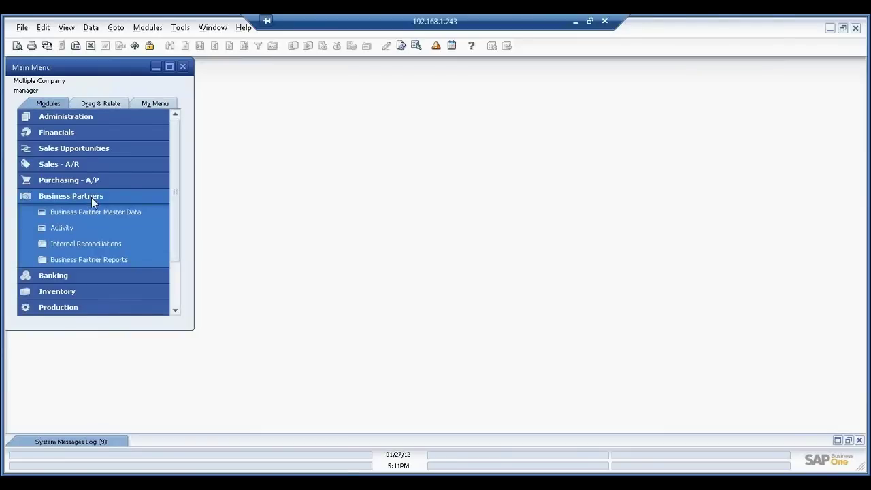
{"action": "left_click", "coordinate": [98, 211]}
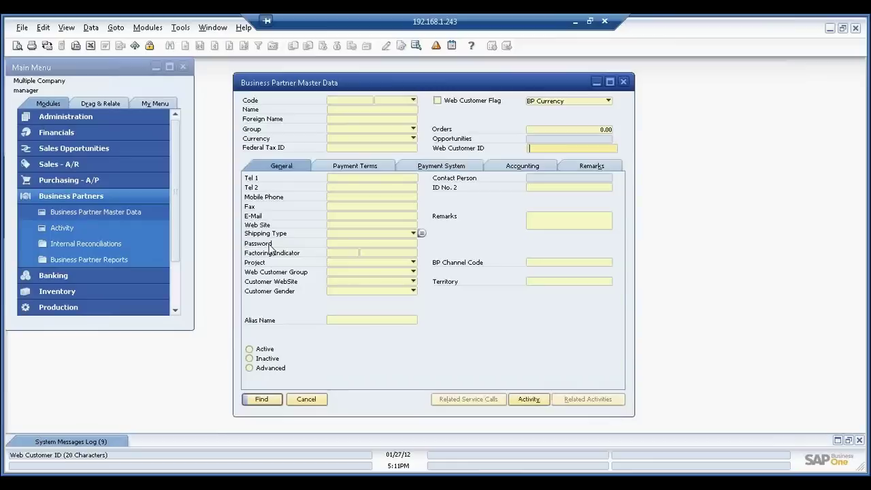
{"action": "left_click", "coordinate": [329, 109]}
{"action": "type", "text": "r"}
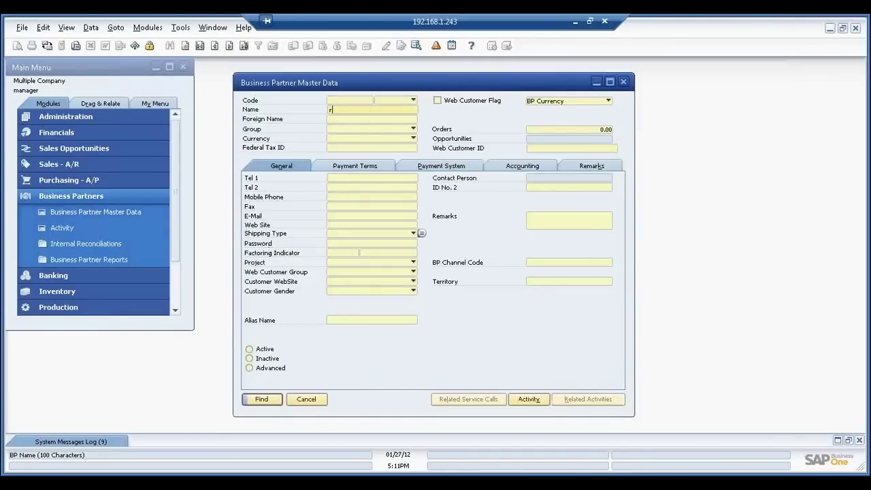
{"action": "type", "text": "ob"}
{"action": "left_click", "coordinate": [333, 110]}
{"action": "key", "text": "Return"}
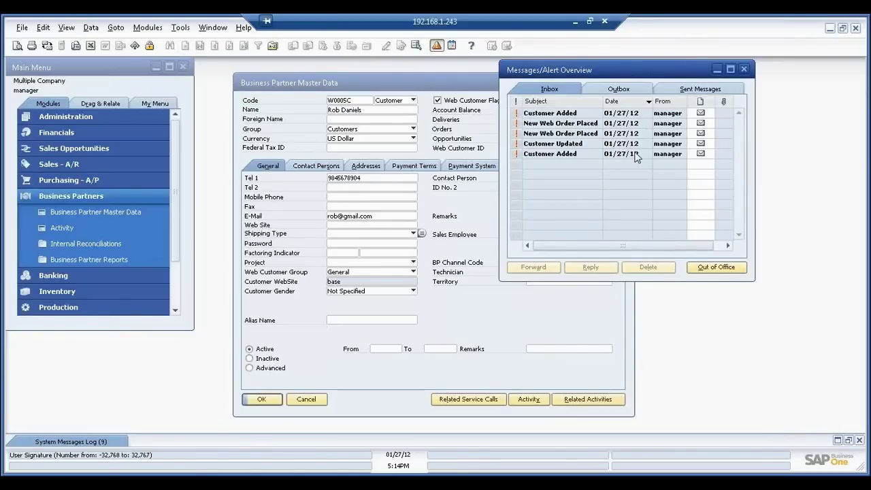
Step: Open the Customer Added alerts to see the new customer's card code
{"action": "left_click", "coordinate": [610, 115]}
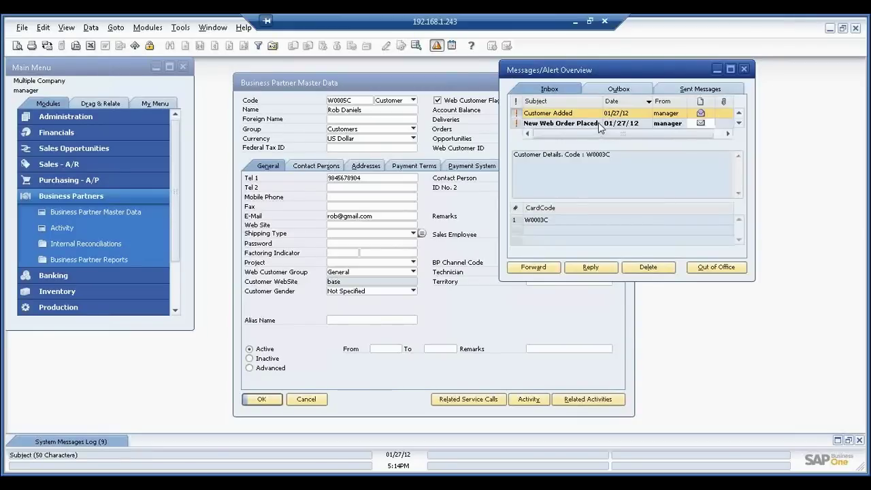
{"action": "left_click", "coordinate": [740, 124]}
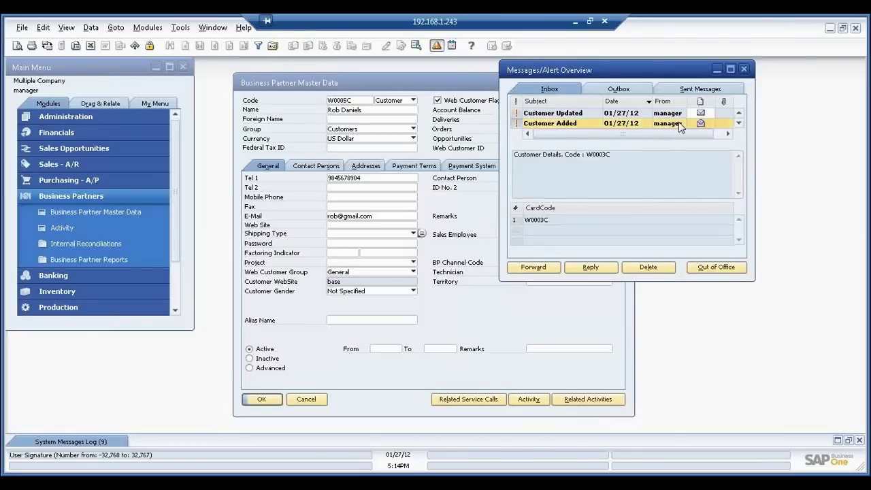
{"action": "left_click", "coordinate": [679, 123]}
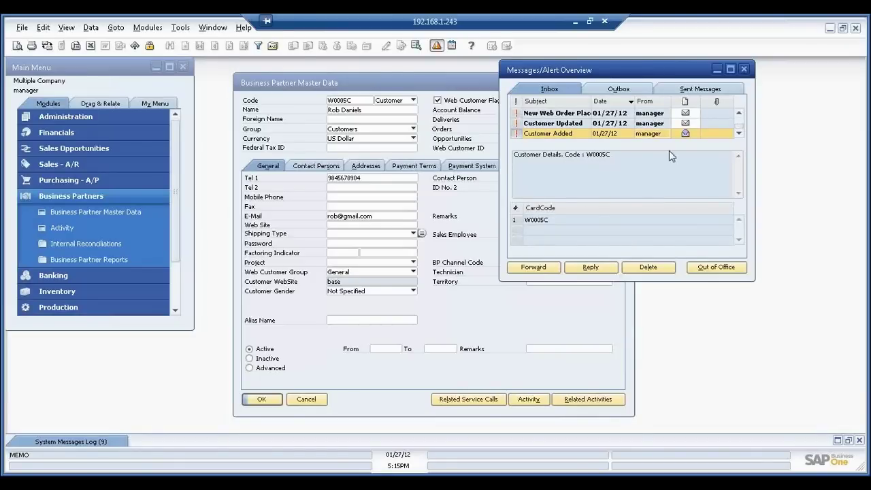
Step: Close the alert overview and view the customer's bill-to and ship-to addresses on the Addresses tab
{"action": "left_click", "coordinate": [744, 70]}
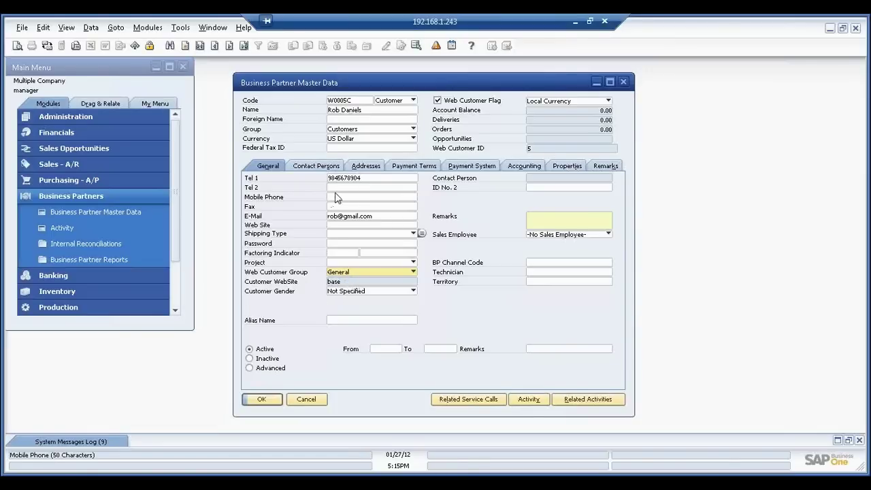
{"action": "left_click", "coordinate": [366, 166]}
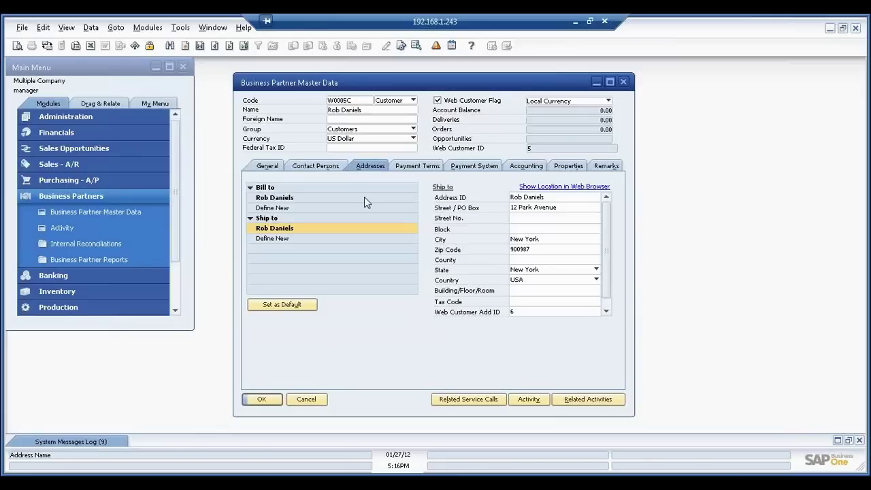
{"action": "left_click", "coordinate": [184, 46]}
Step: Enter the new customer's code and name in the blank business partner record
{"action": "type", "text": "C0098"}
{"action": "key", "text": "Tab"}
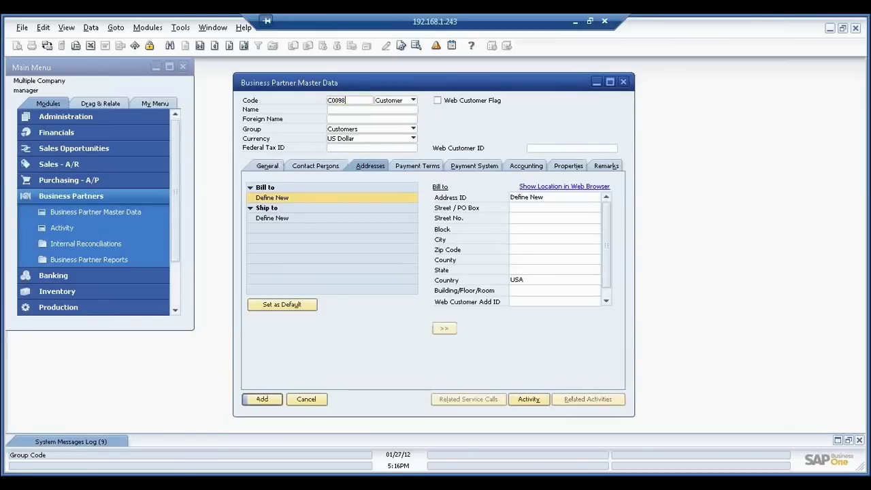
{"action": "key", "text": "Tab"}
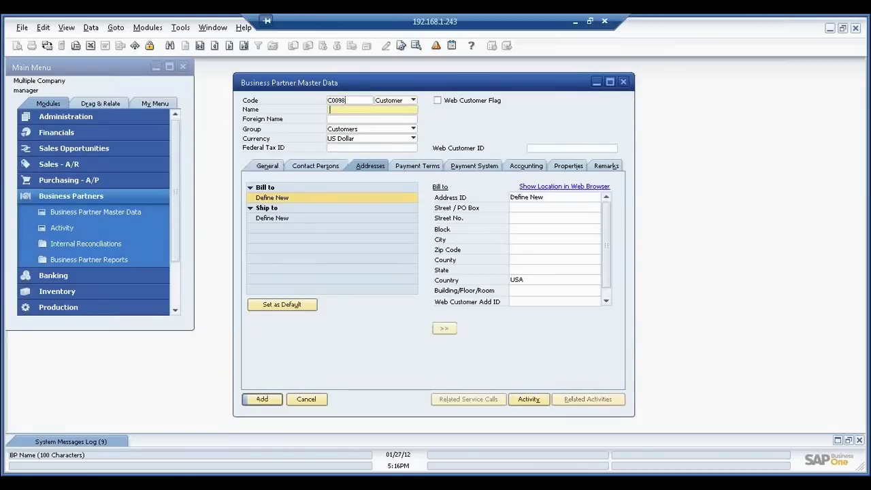
{"action": "key", "text": "Tab"}
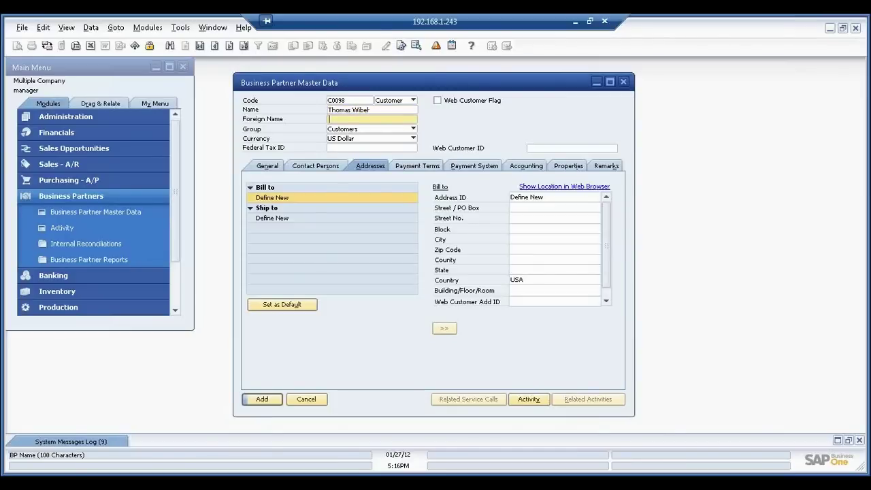
{"action": "key", "text": "Tab"}
{"action": "key", "text": "Tab"}
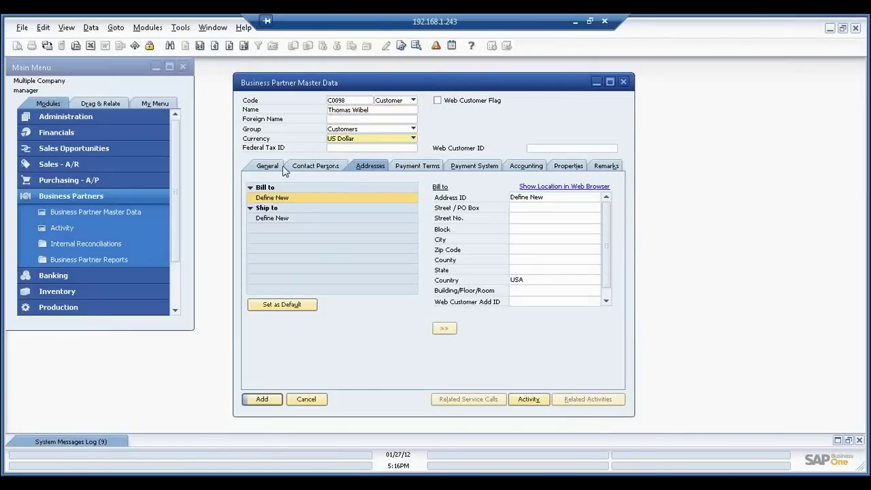
Step: On the General tab, add the customer's e-mail, web group Wholesale and website base
{"action": "left_click", "coordinate": [281, 168]}
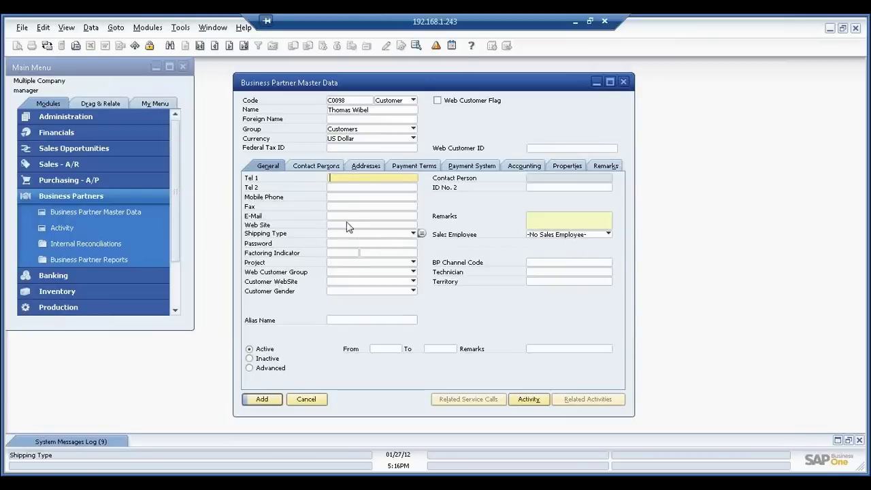
{"action": "left_click", "coordinate": [343, 216]}
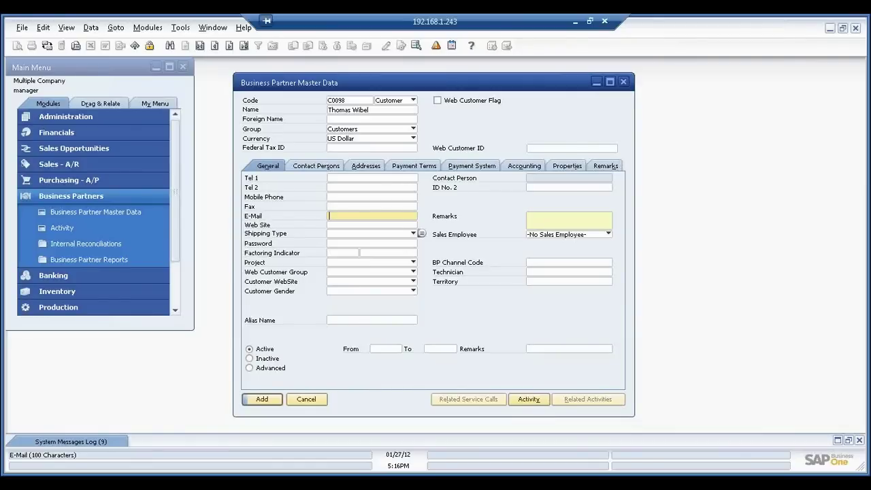
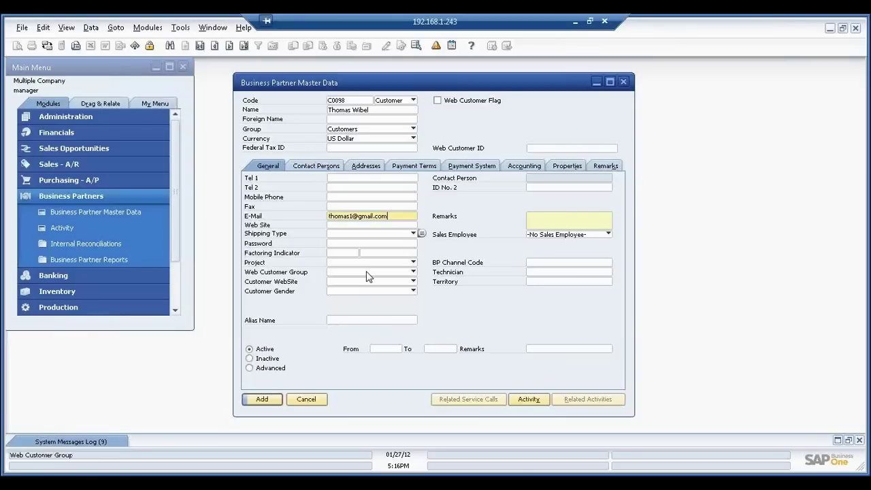
{"action": "left_click", "coordinate": [366, 273]}
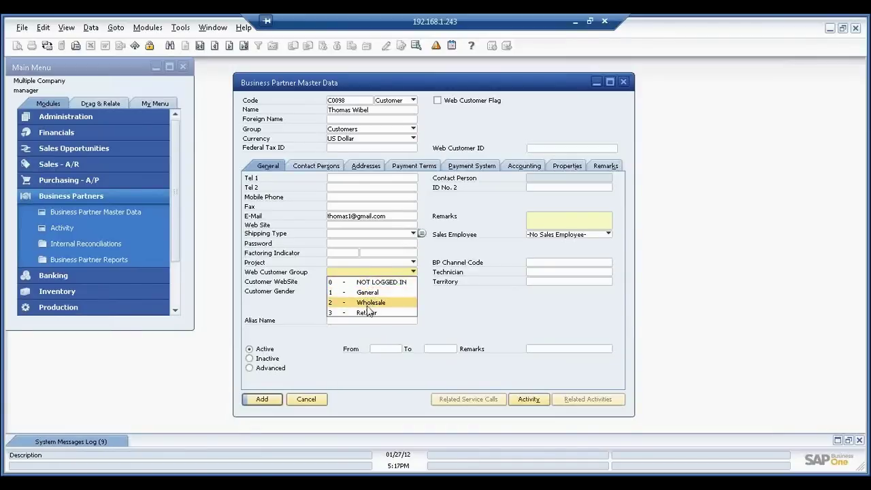
{"action": "left_click", "coordinate": [367, 306]}
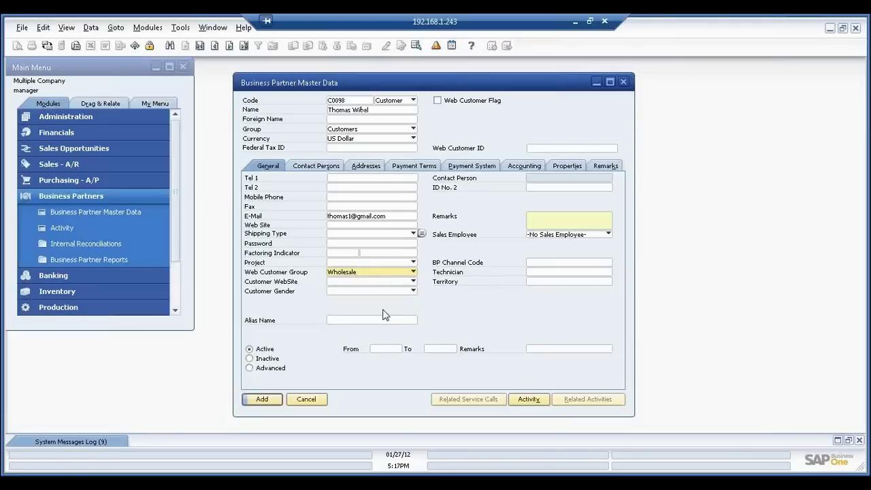
{"action": "left_click", "coordinate": [354, 284]}
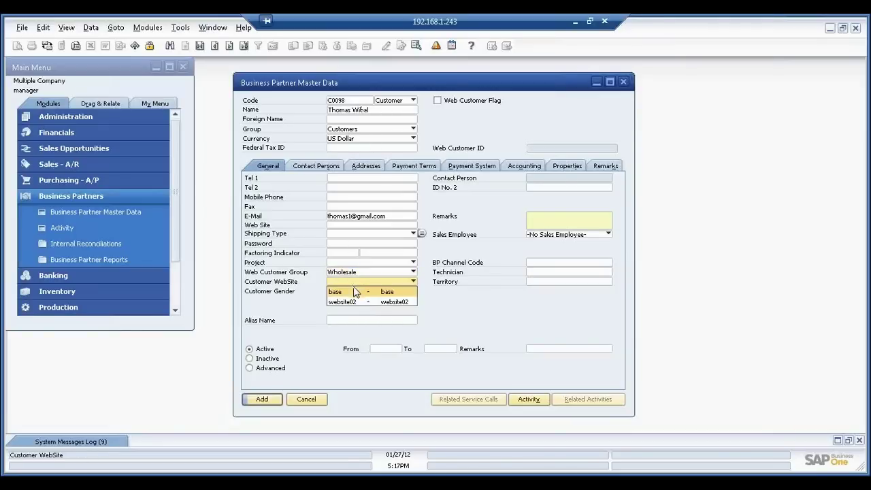
{"action": "left_click", "coordinate": [354, 292]}
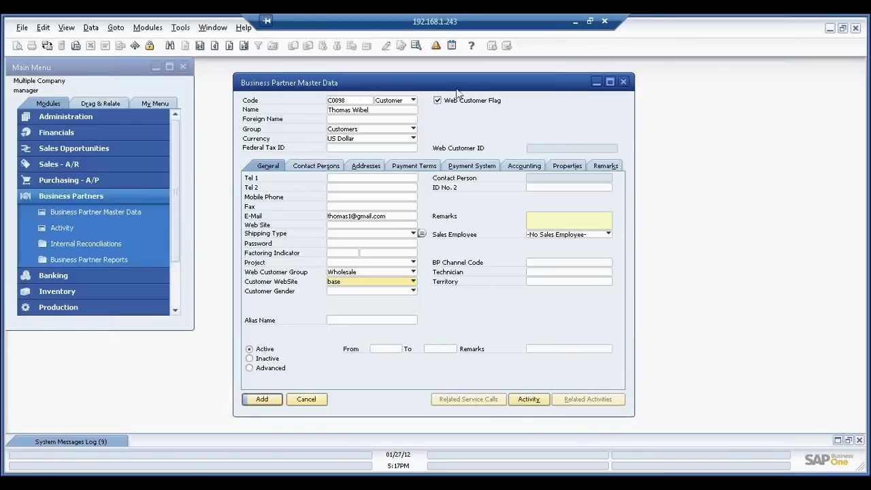
Step: Add the new customer with gender Not Specified, then switch back to Magento in Firefox
{"action": "left_click", "coordinate": [260, 399]}
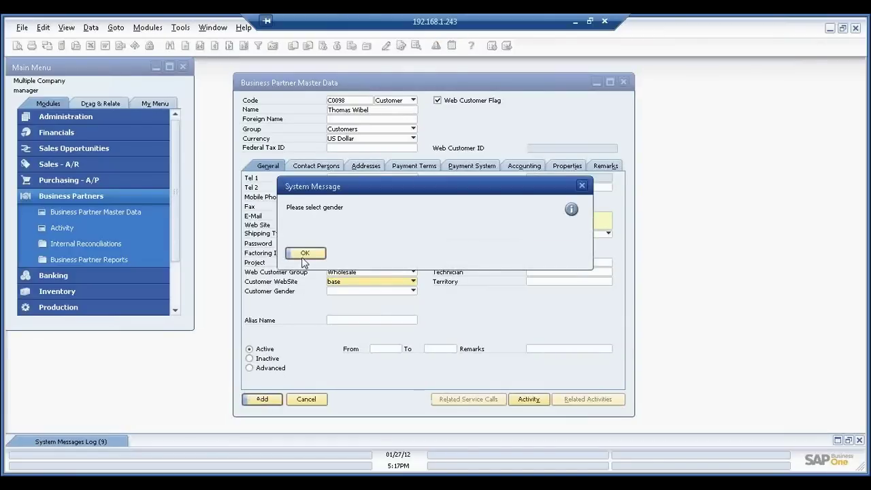
{"action": "left_click", "coordinate": [304, 253]}
{"action": "left_click", "coordinate": [379, 291]}
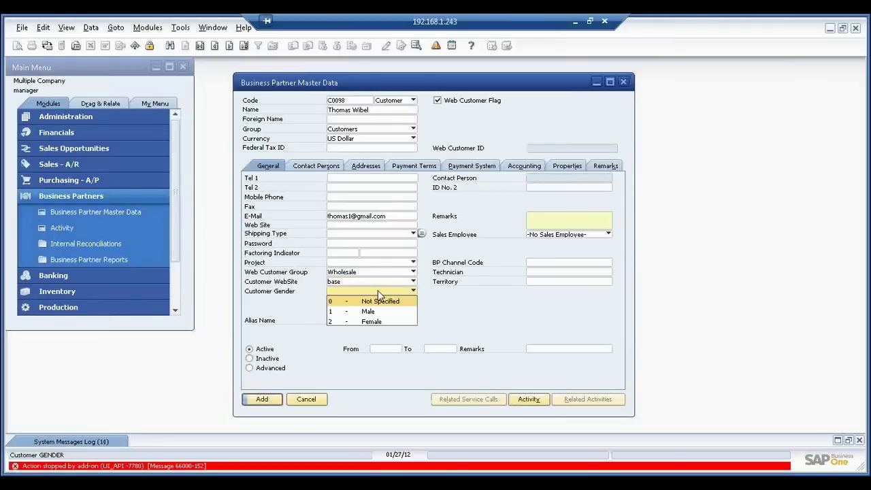
{"action": "key", "text": "Return"}
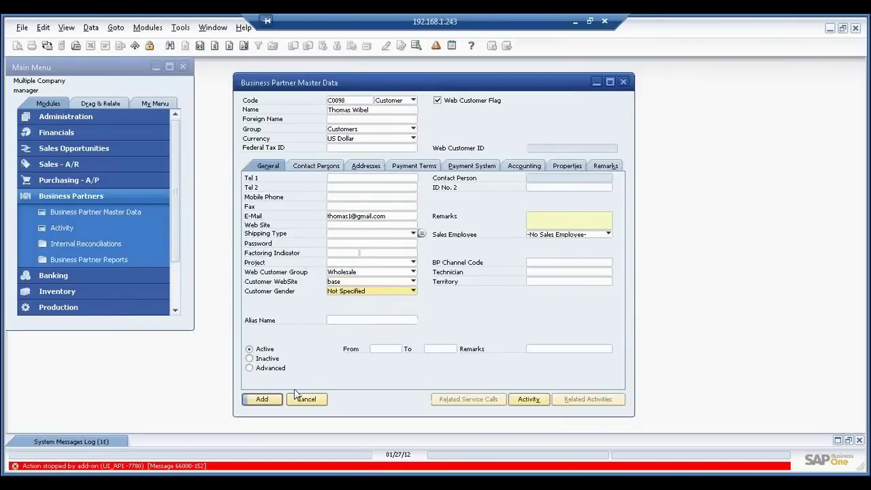
{"action": "left_click", "coordinate": [279, 400]}
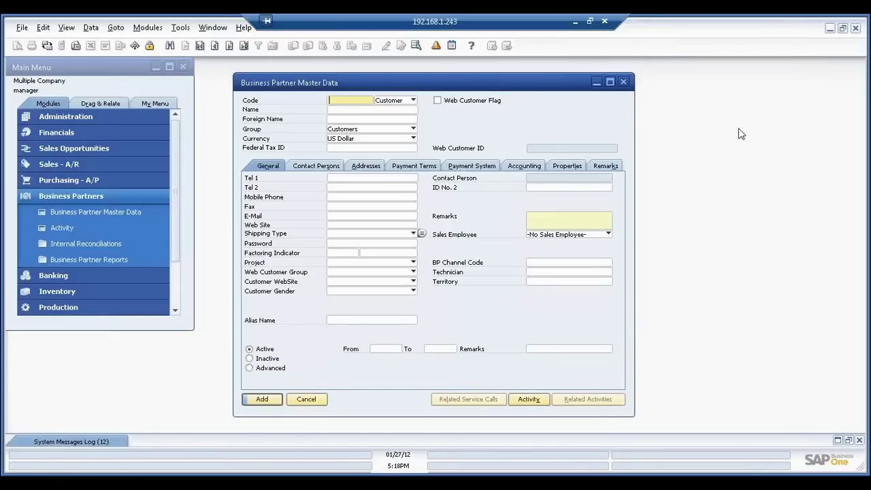
{"action": "key", "text": "alt+Tab"}
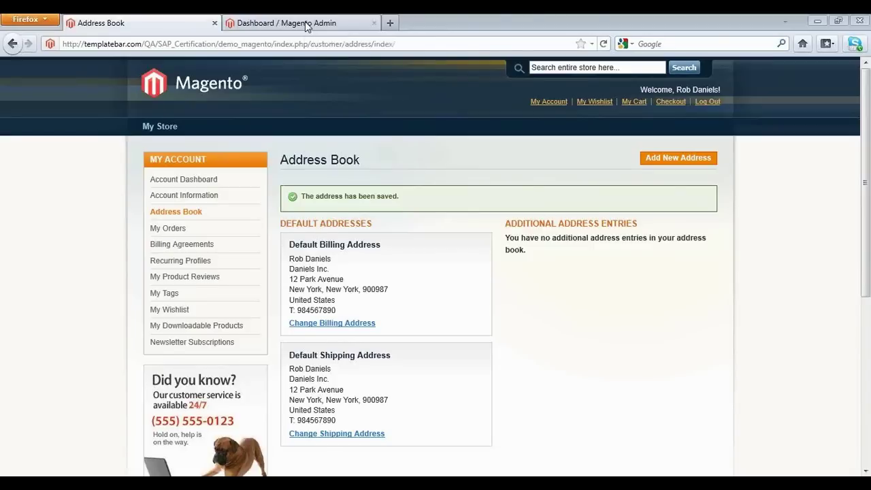
{"action": "left_click", "coordinate": [306, 25]}
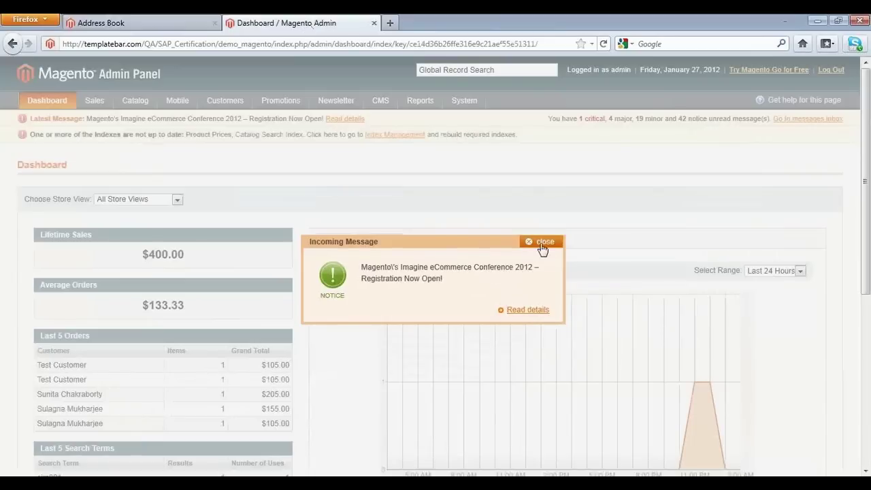
Step: Go to Customers > Manage Customers, logging back into the admin panel and dismissing message notices
{"action": "left_click", "coordinate": [545, 243]}
{"action": "mouse_move", "coordinate": [222, 103]}
{"action": "left_click", "coordinate": [229, 119]}
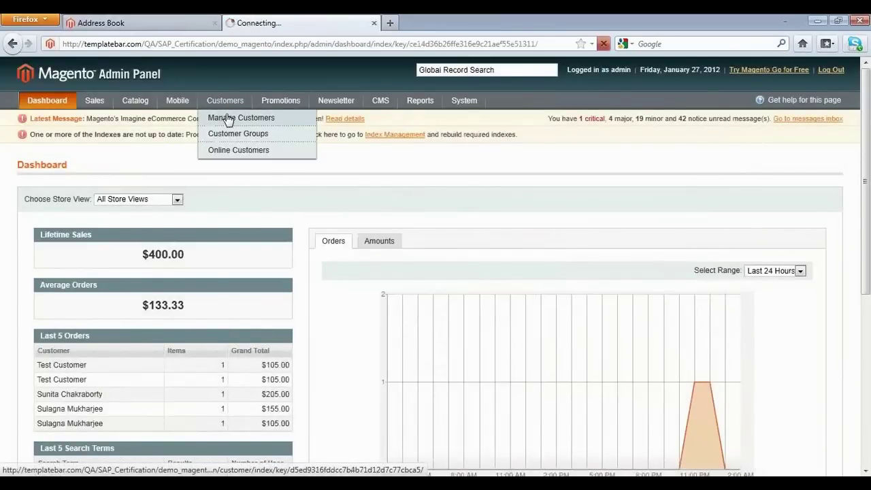
{"action": "type", "text": "admin"}
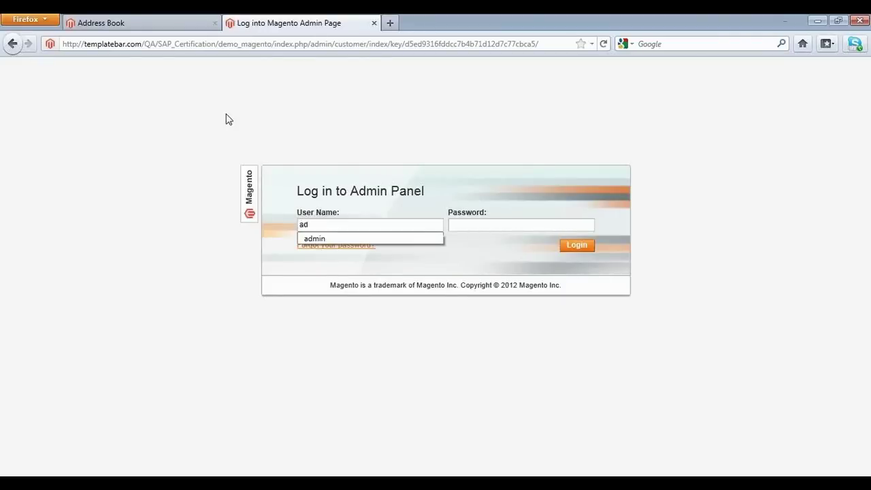
{"action": "key", "text": "Tab"}
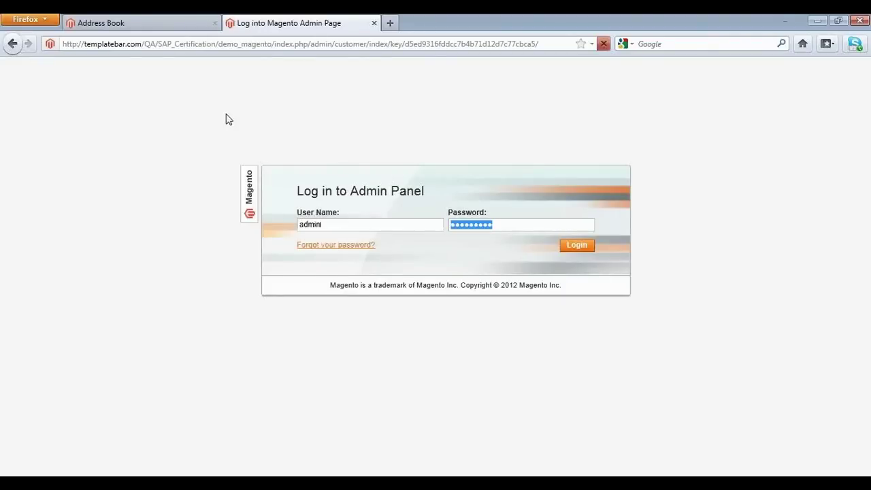
{"action": "key", "text": "Return"}
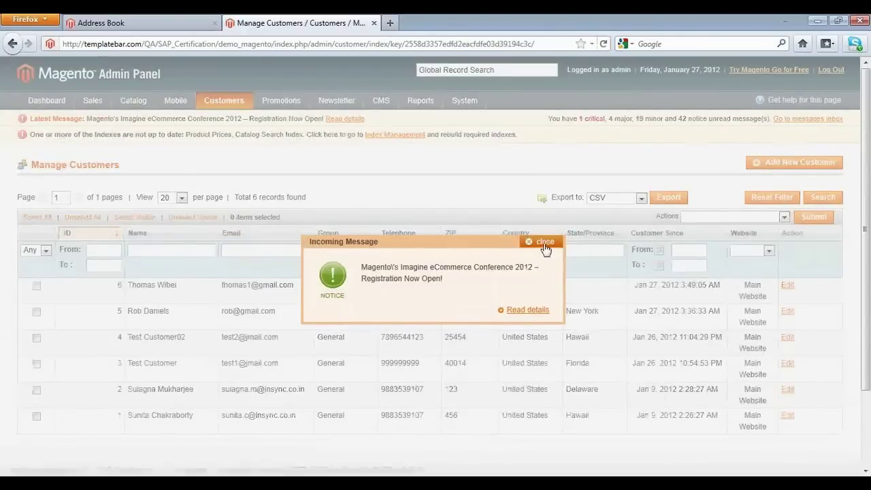
{"action": "left_click", "coordinate": [545, 243]}
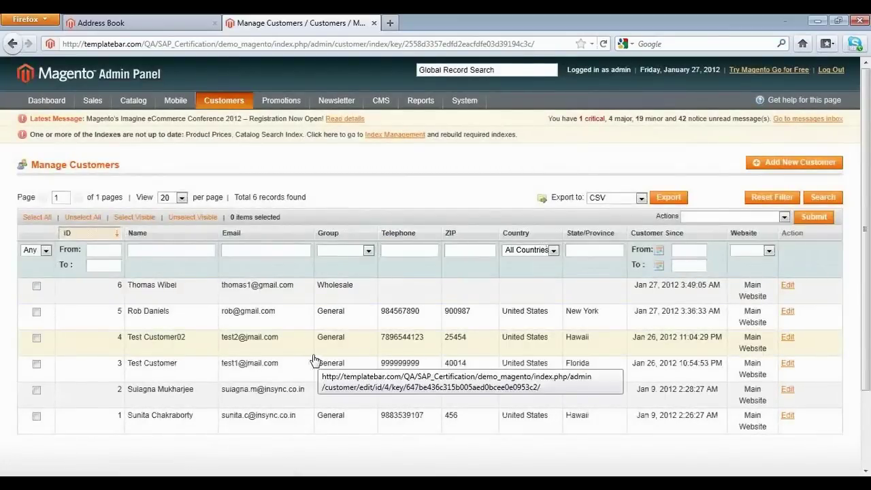
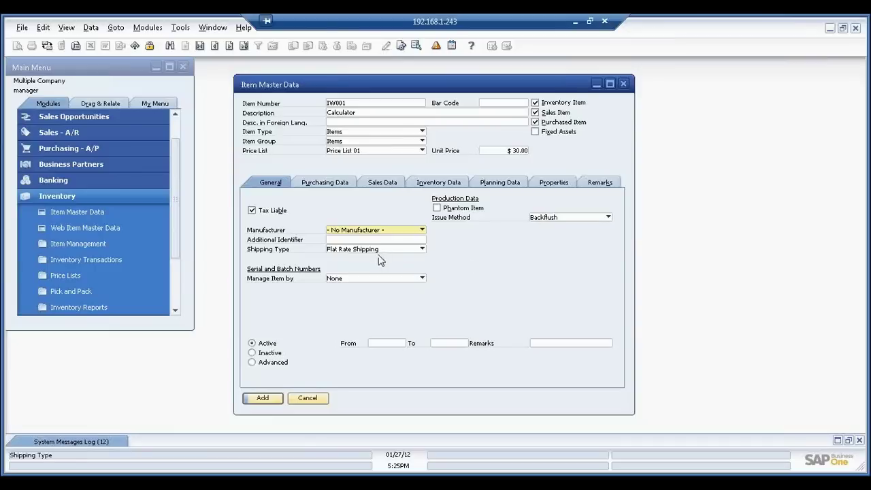
Step: Add the Calculator item IW001 and close the Item Master Data window
{"action": "left_click", "coordinate": [264, 403]}
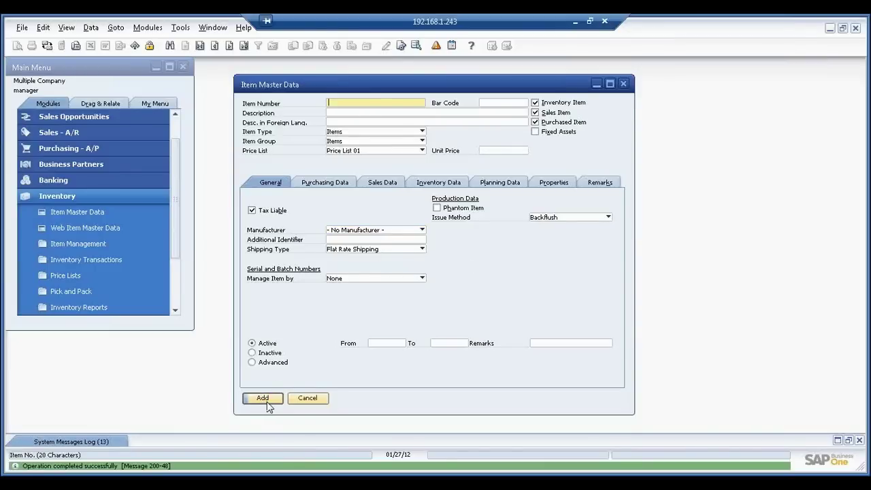
{"action": "left_click", "coordinate": [307, 401]}
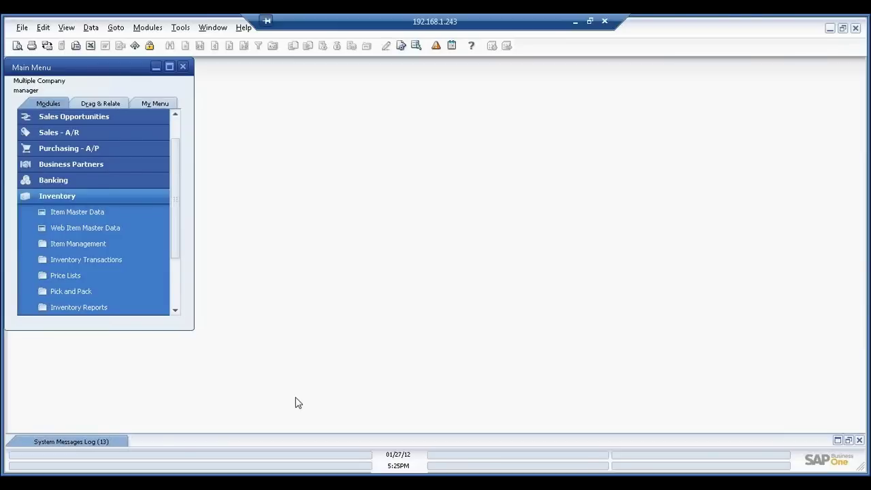
Step: Start a new Web Item Master Data entry in Add mode with item group Items
{"action": "left_click", "coordinate": [86, 225]}
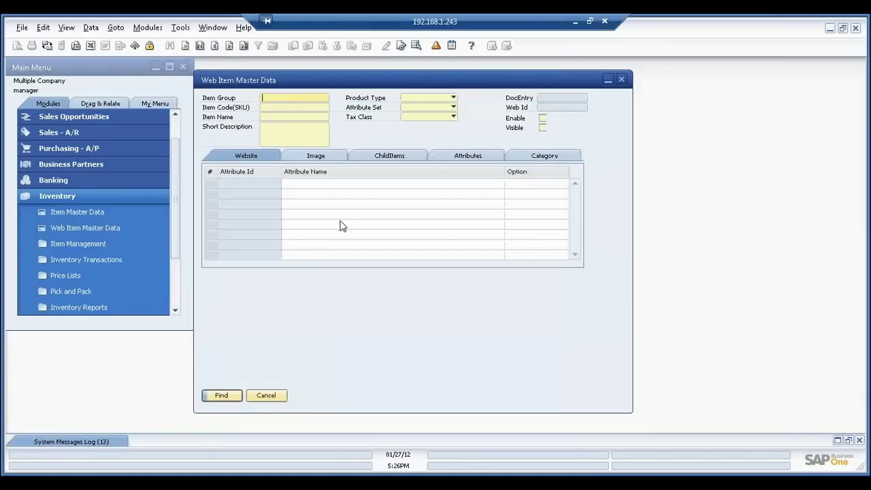
{"action": "left_click", "coordinate": [186, 49]}
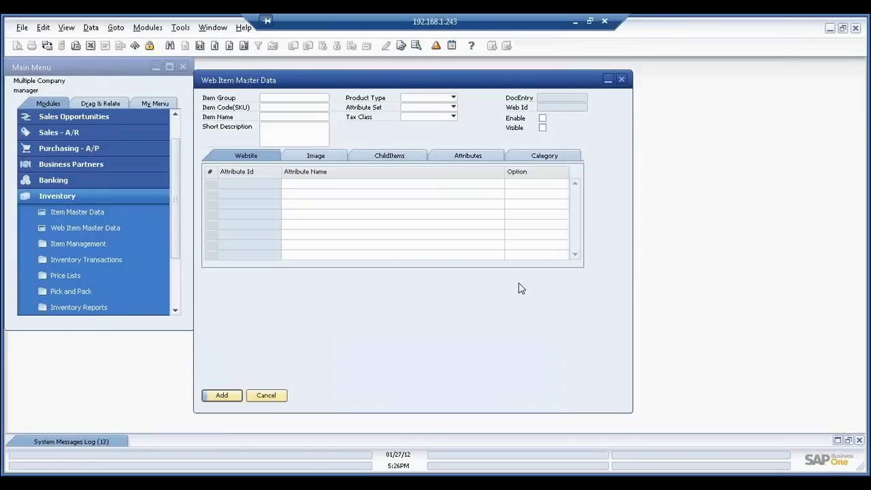
{"action": "left_click", "coordinate": [291, 98]}
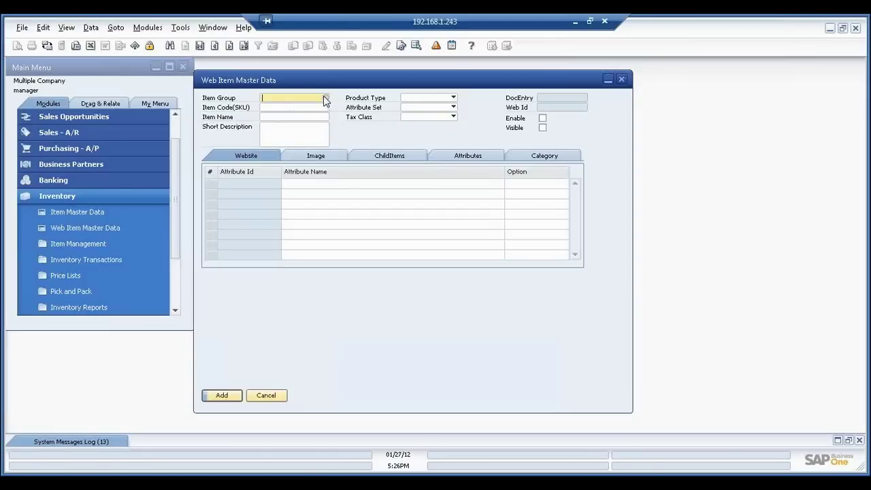
{"action": "left_click", "coordinate": [325, 99]}
{"action": "left_click", "coordinate": [321, 203]}
{"action": "double_click", "coordinate": [323, 208]}
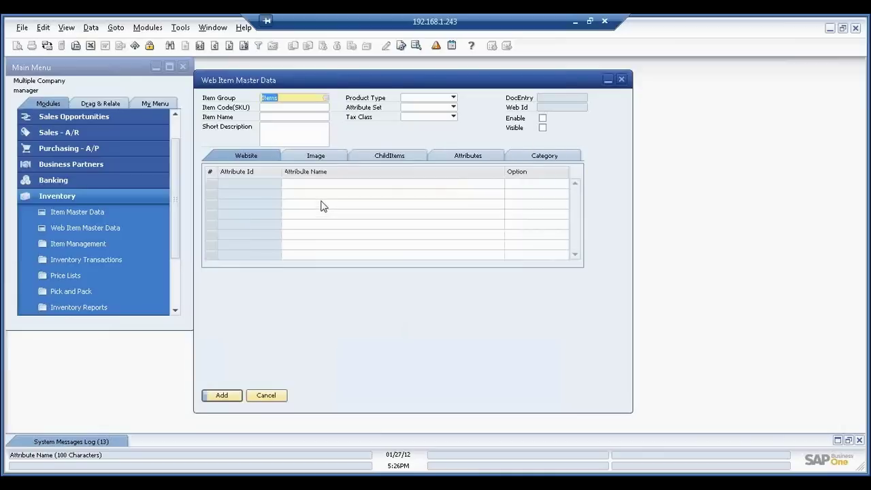
Step: Choose item code IW001 Calculator and paste Calculator as the short description
{"action": "left_click", "coordinate": [313, 108]}
{"action": "left_click", "coordinate": [325, 108]}
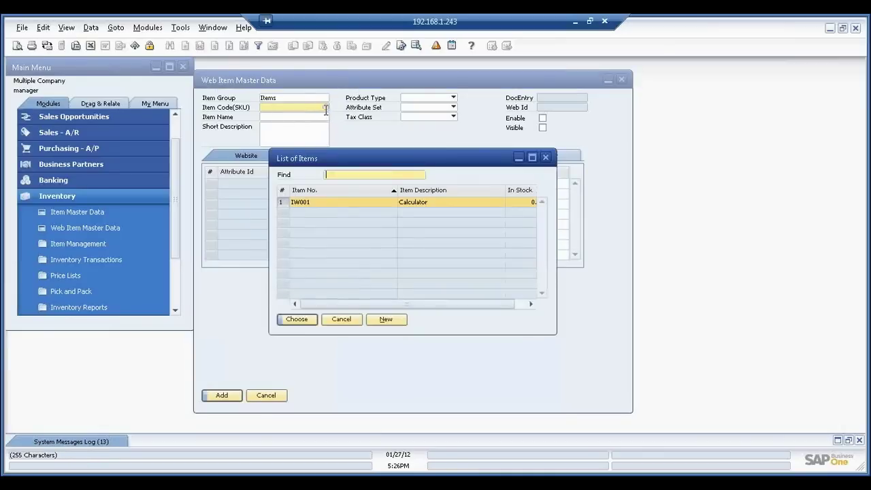
{"action": "left_click", "coordinate": [368, 204]}
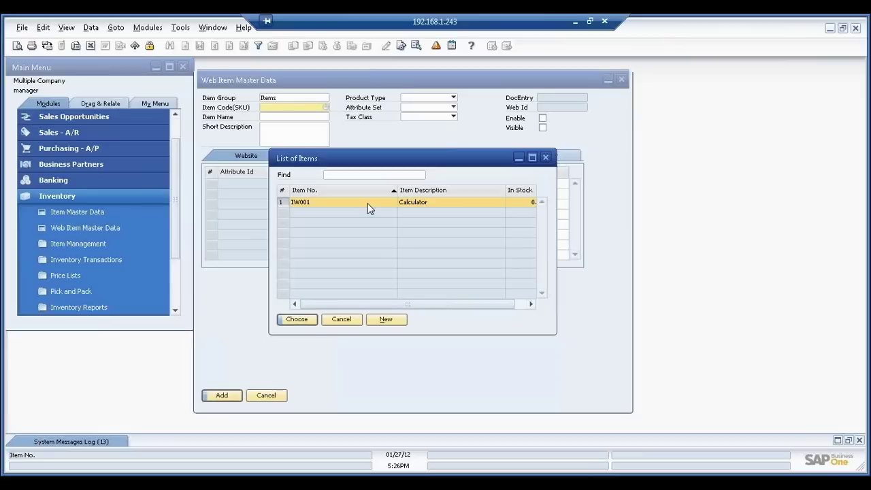
{"action": "double_click", "coordinate": [367, 209]}
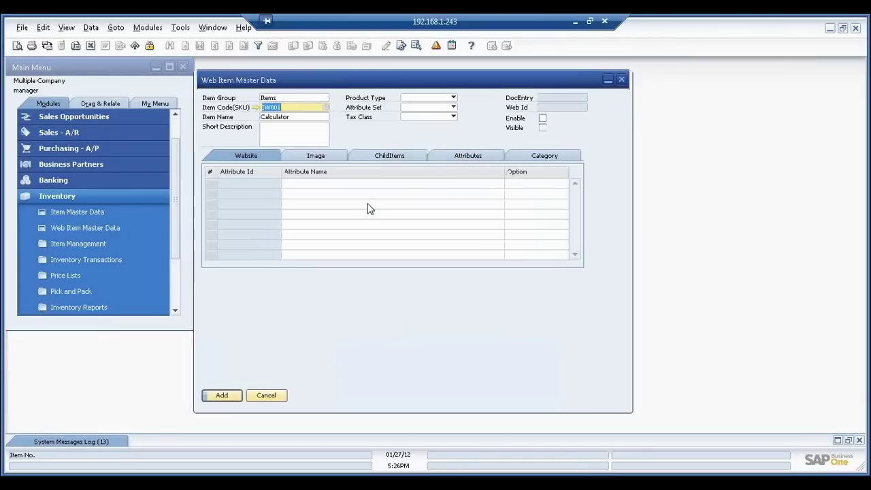
{"action": "key", "text": "Tab"}
{"action": "key", "text": "ctrl+c"}
{"action": "left_click", "coordinate": [273, 129]}
{"action": "key", "text": "ctrl+v"}
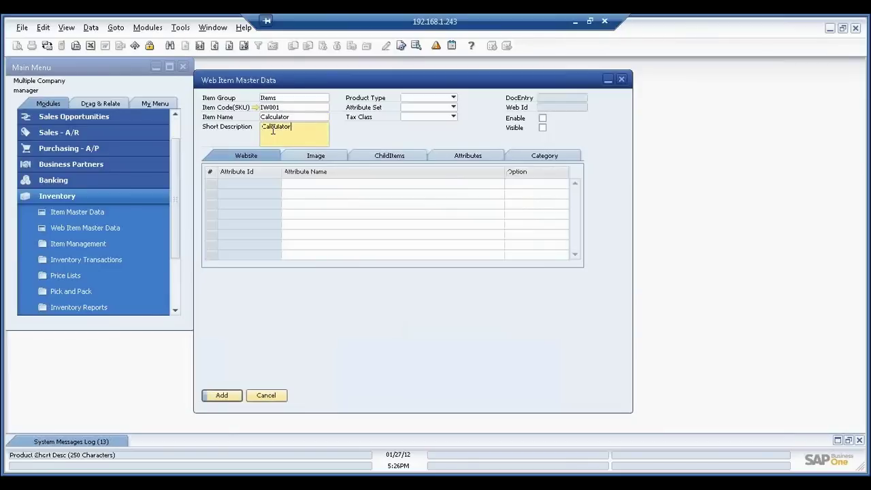
{"action": "left_click", "coordinate": [422, 99]}
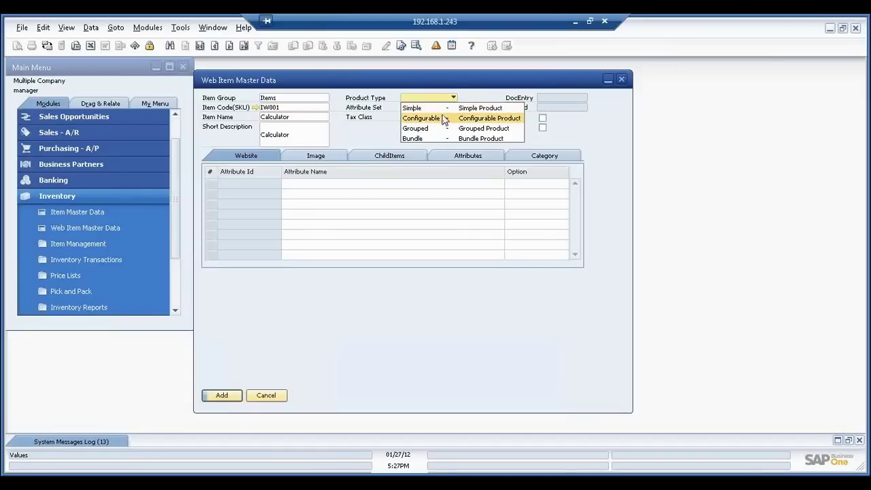
Step: Set product type Simple, attribute set Default, tax class Taxable Goods, and enable the web item
{"action": "left_click", "coordinate": [446, 108]}
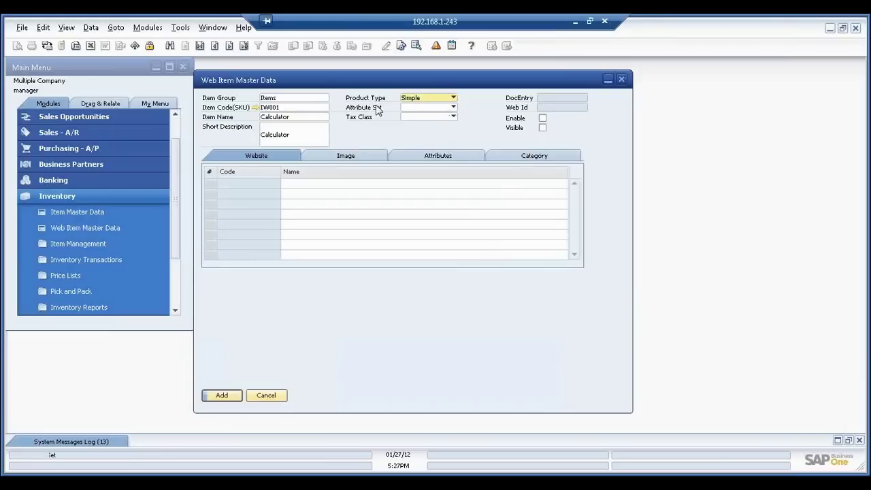
{"action": "left_click", "coordinate": [420, 113]}
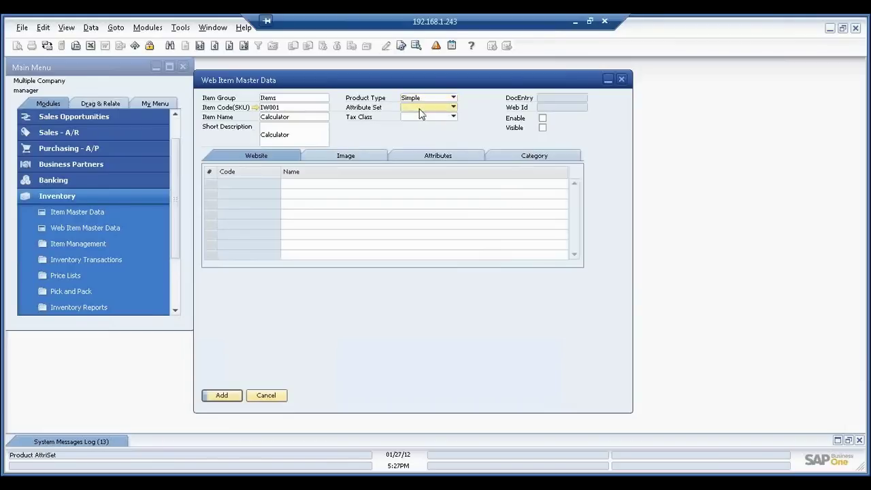
{"action": "left_click", "coordinate": [420, 113]}
{"action": "left_click", "coordinate": [422, 117]}
{"action": "left_click", "coordinate": [432, 122]}
{"action": "left_click", "coordinate": [432, 122]}
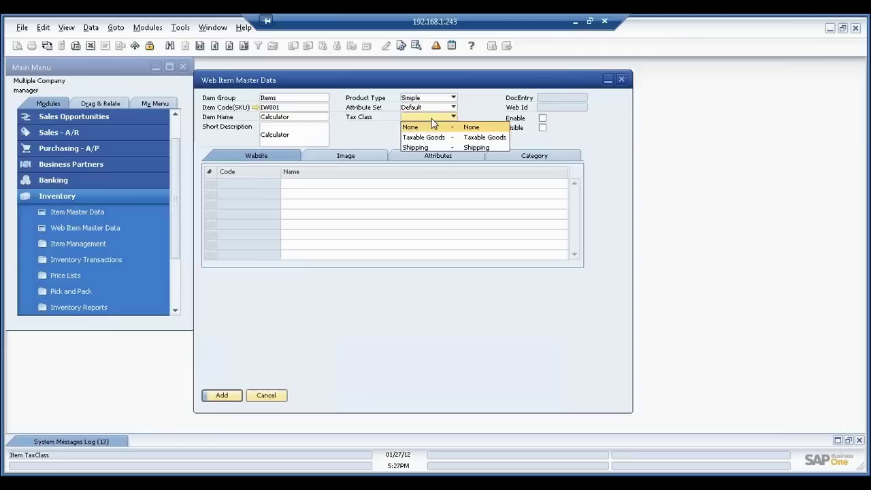
{"action": "left_click", "coordinate": [434, 138]}
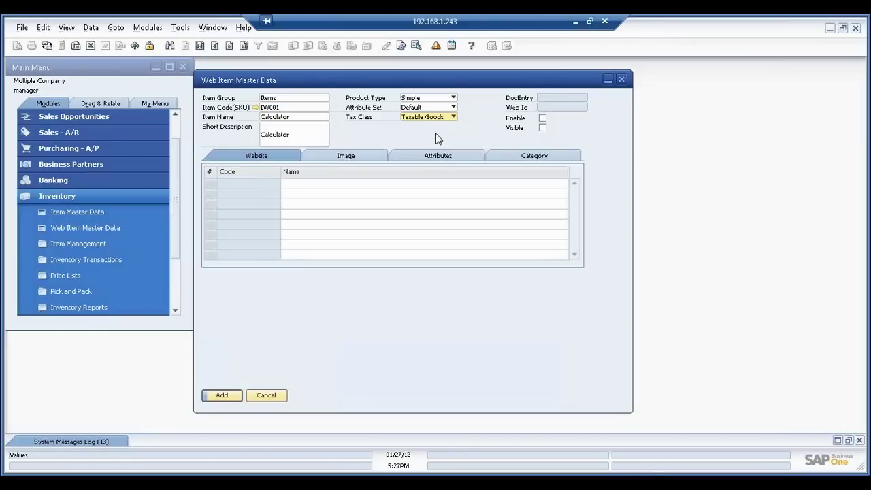
{"action": "left_click", "coordinate": [543, 119]}
Step: Assign the 'base' website in the Website grid, then show the Image tab
{"action": "left_click", "coordinate": [409, 183]}
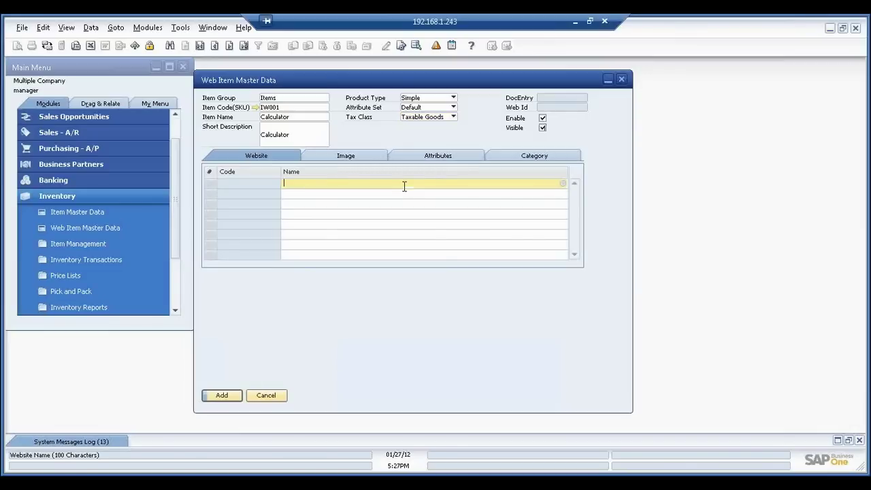
{"action": "left_click", "coordinate": [563, 183]}
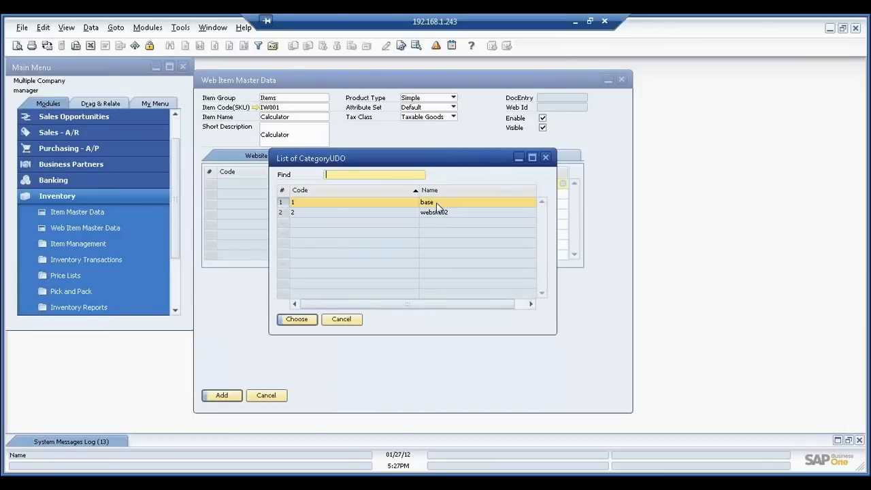
{"action": "left_click", "coordinate": [436, 202]}
{"action": "double_click", "coordinate": [436, 203]}
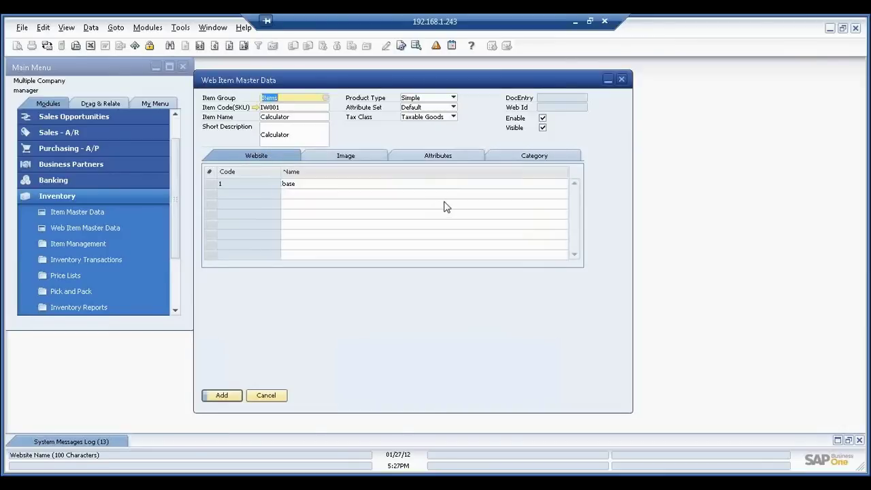
{"action": "left_click", "coordinate": [486, 195]}
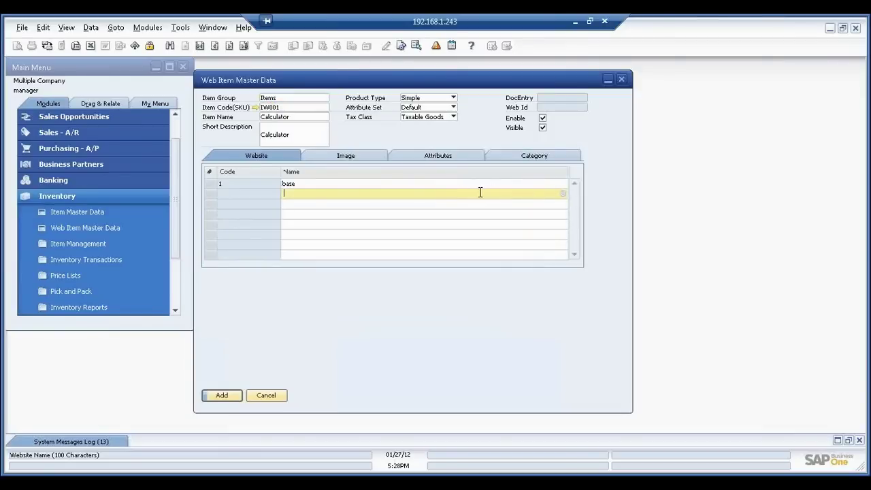
{"action": "left_click", "coordinate": [359, 157]}
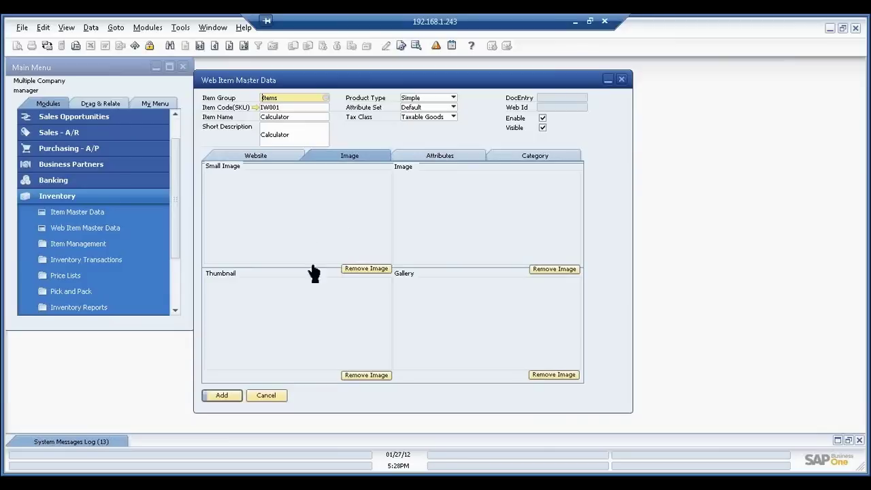
Step: Browse the Attribute Name list on the Attributes tab without assigning any, then show Category
{"action": "left_click", "coordinate": [450, 159]}
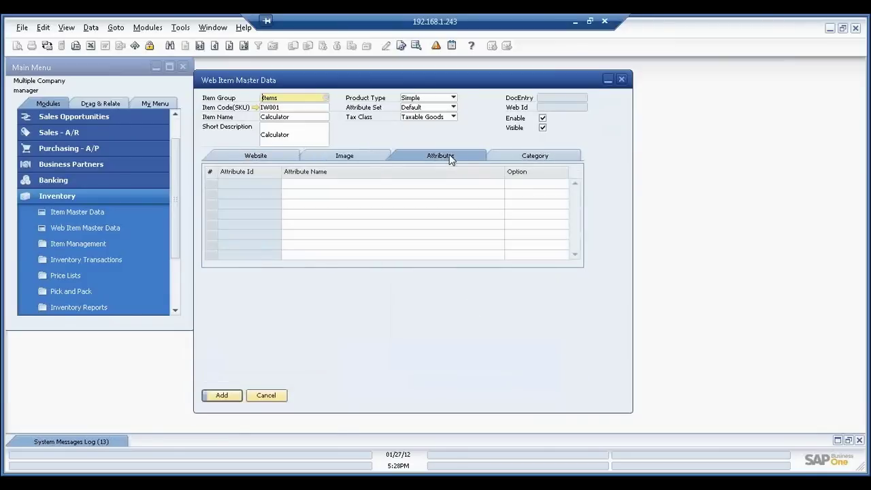
{"action": "left_click", "coordinate": [467, 185]}
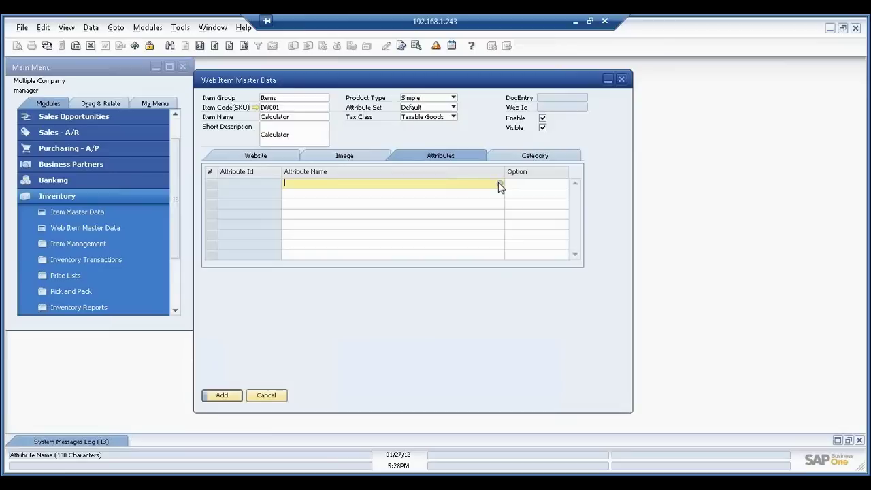
{"action": "left_click", "coordinate": [498, 184]}
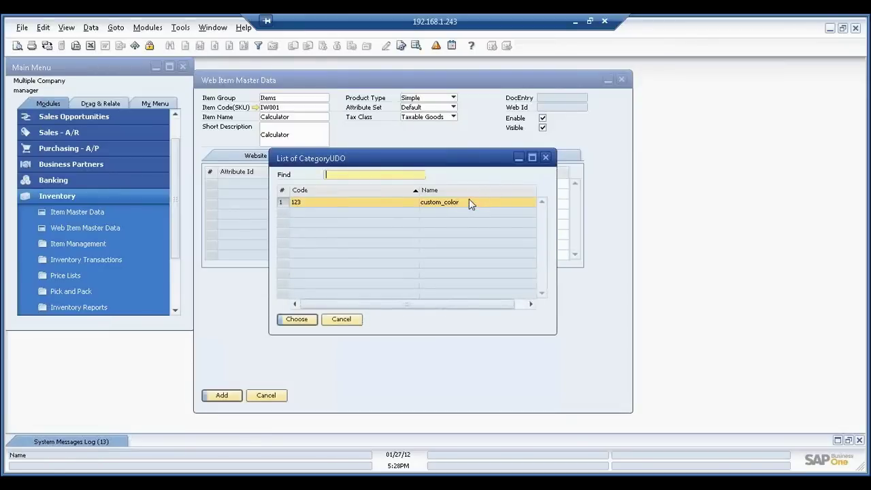
{"action": "left_click", "coordinate": [546, 157]}
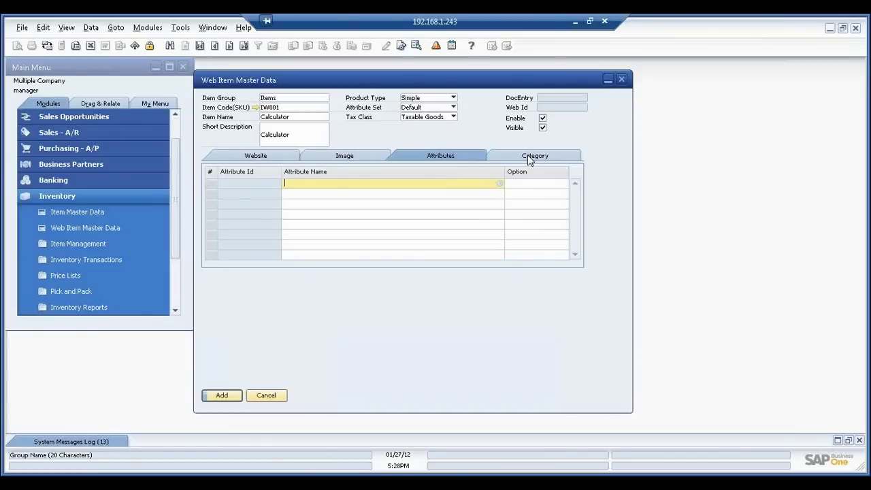
{"action": "left_click", "coordinate": [528, 156]}
Step: Give the web item category Default Category->My Store and add it
{"action": "left_click", "coordinate": [496, 184]}
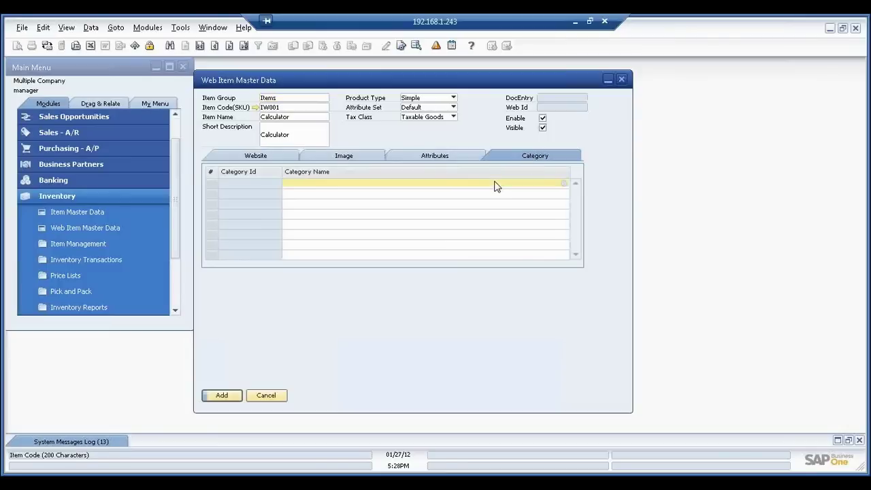
{"action": "left_click", "coordinate": [565, 184]}
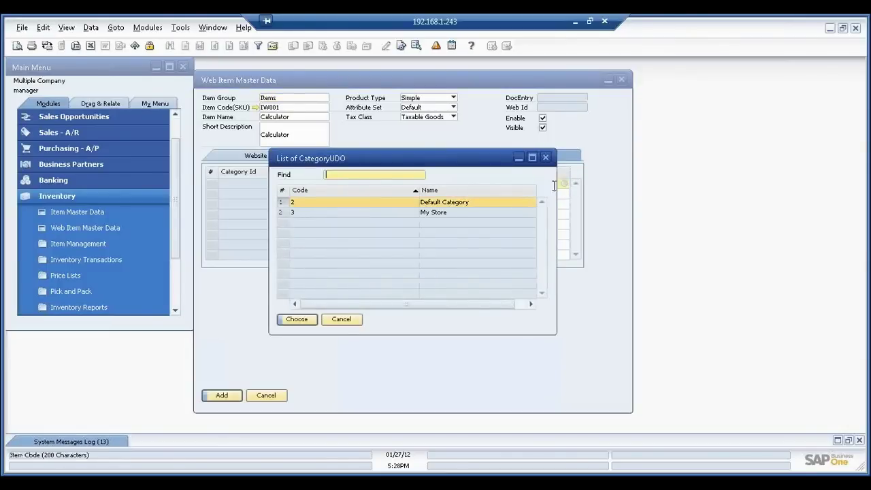
{"action": "left_click", "coordinate": [440, 216]}
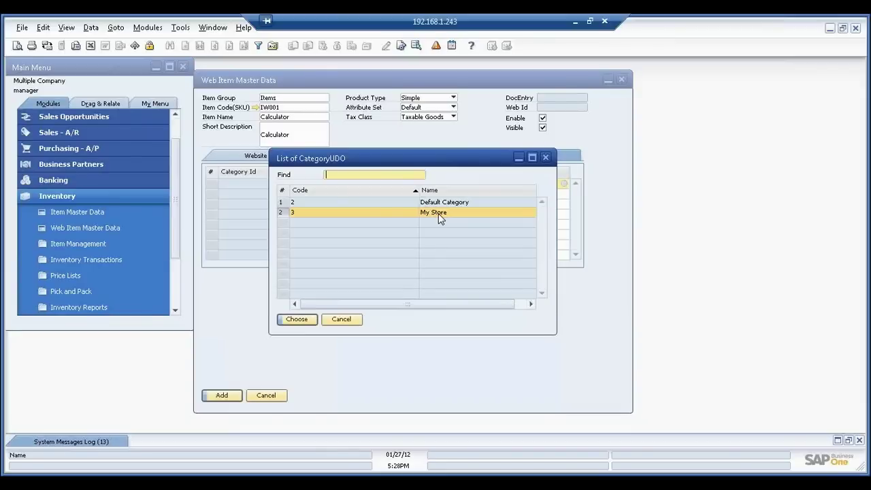
{"action": "double_click", "coordinate": [440, 216]}
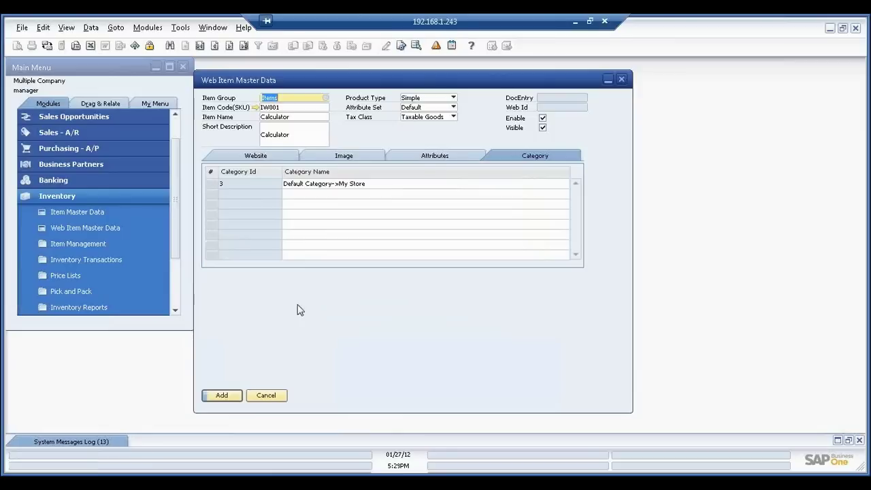
{"action": "left_click", "coordinate": [221, 395]}
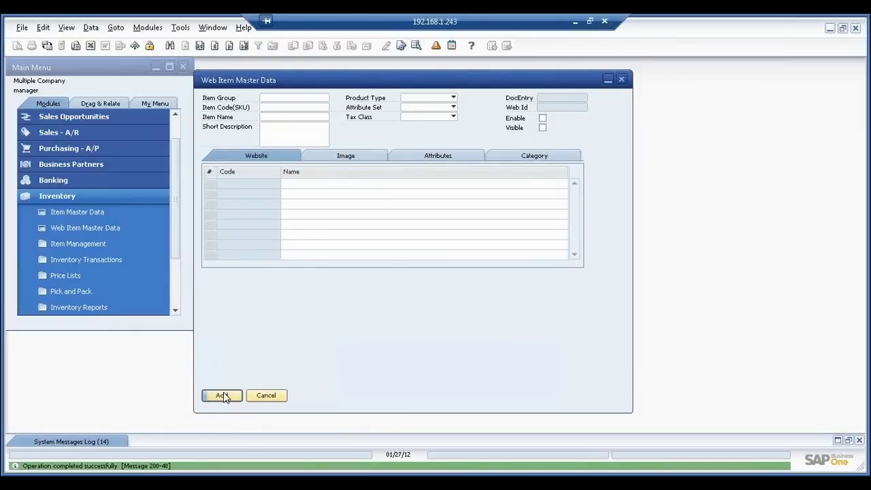
Step: Close the empty Web Item form and go to Catalog > Manage Products in Magento in Firefox
{"action": "left_click", "coordinate": [271, 400]}
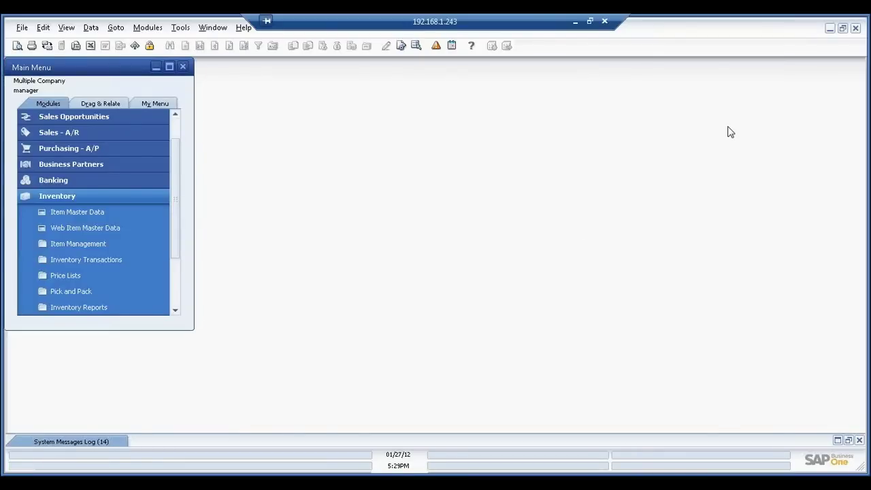
{"action": "key", "text": "alt+Tab"}
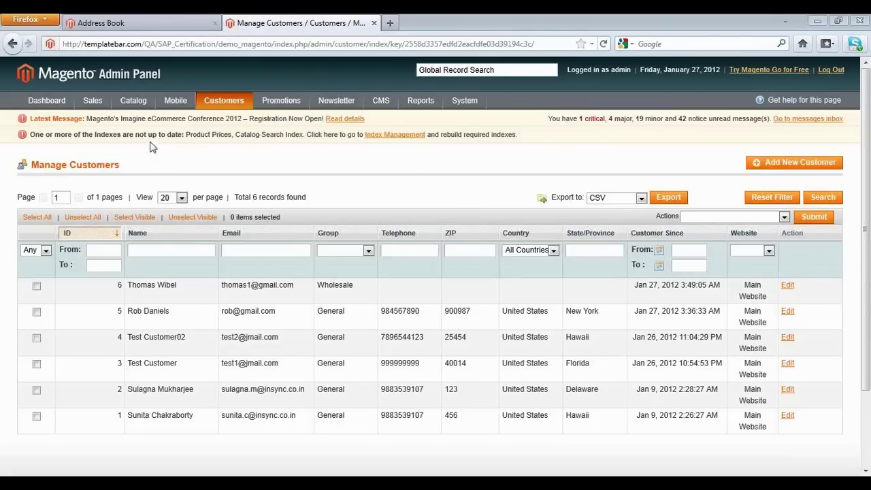
{"action": "mouse_move", "coordinate": [134, 102]}
{"action": "left_click", "coordinate": [133, 121]}
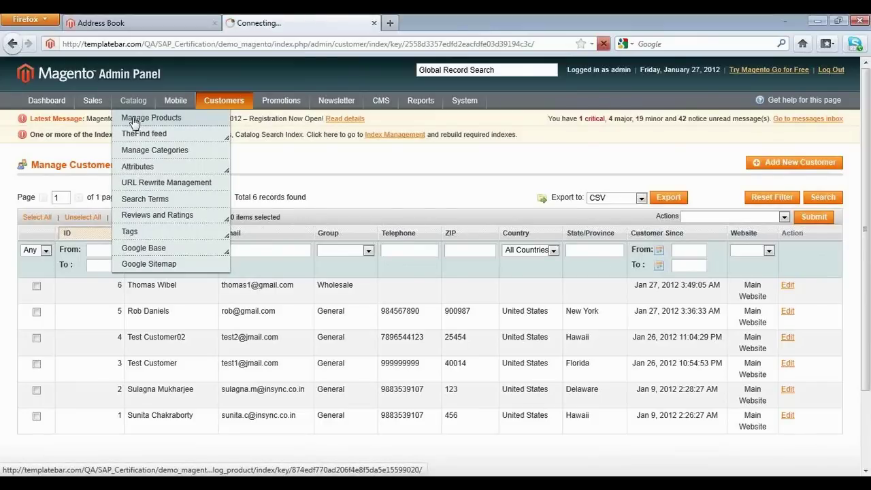
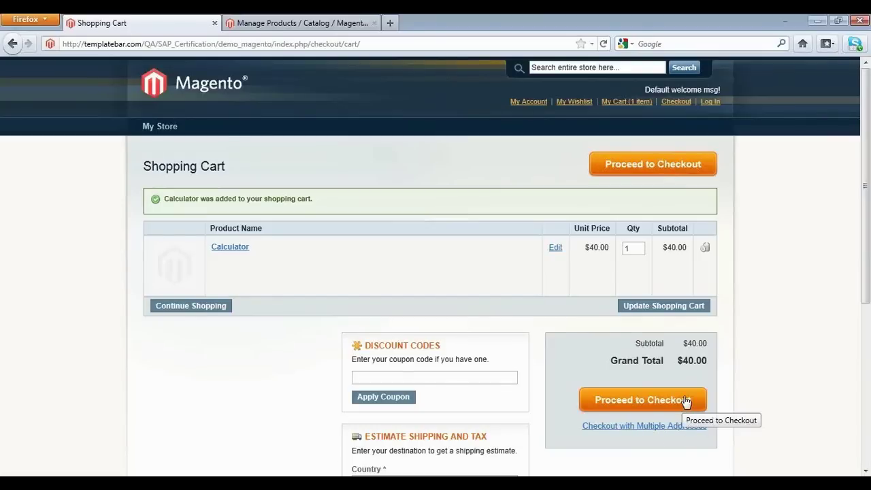
Step: Proceed to checkout and log in as the registered customer with the saved email and password
{"action": "left_click", "coordinate": [650, 401]}
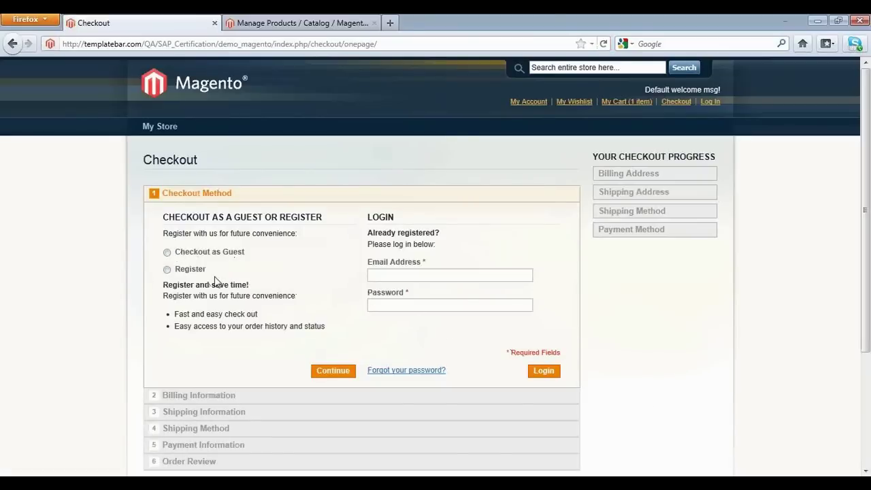
{"action": "left_click", "coordinate": [384, 279]}
{"action": "type", "text": "r"}
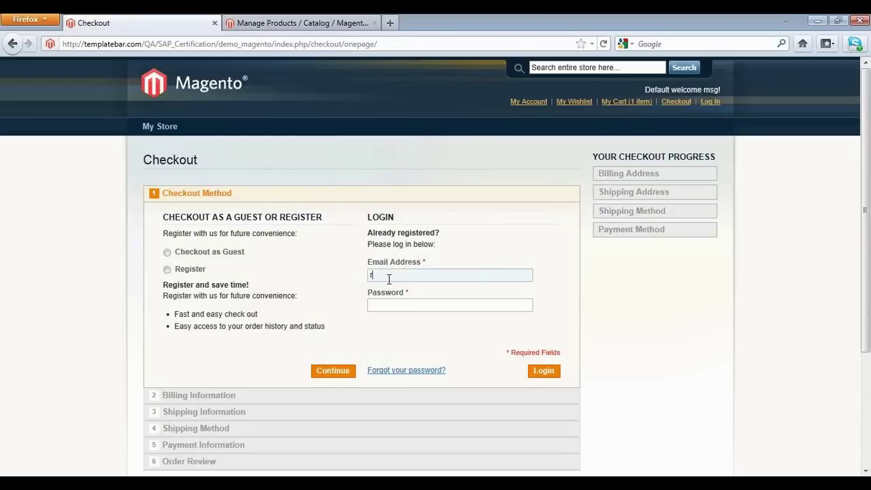
{"action": "type", "text": "ob"}
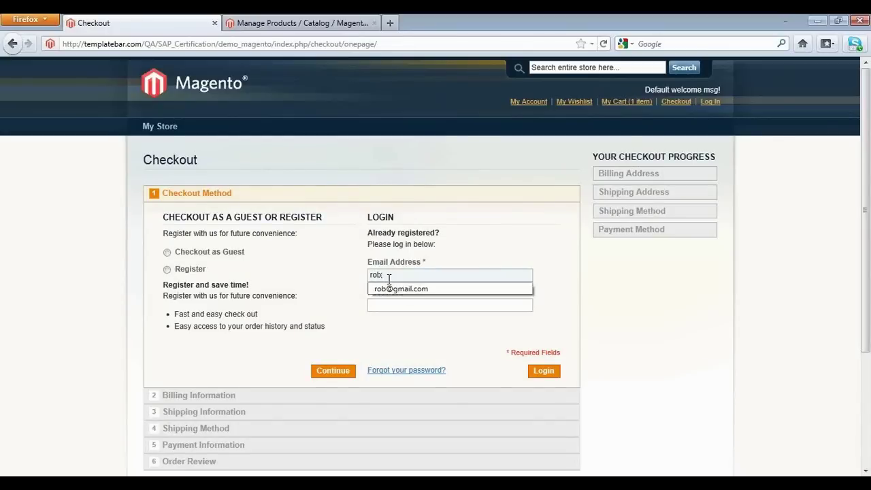
{"action": "left_click", "coordinate": [396, 288]}
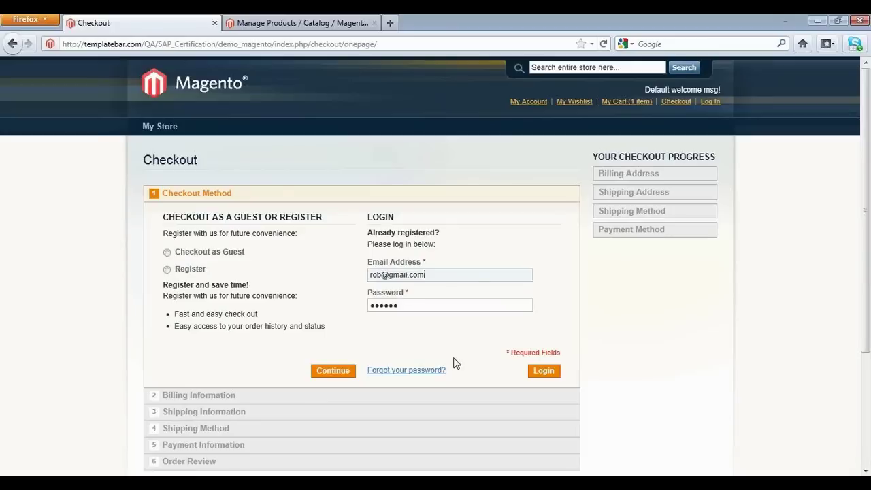
{"action": "left_click", "coordinate": [546, 375]}
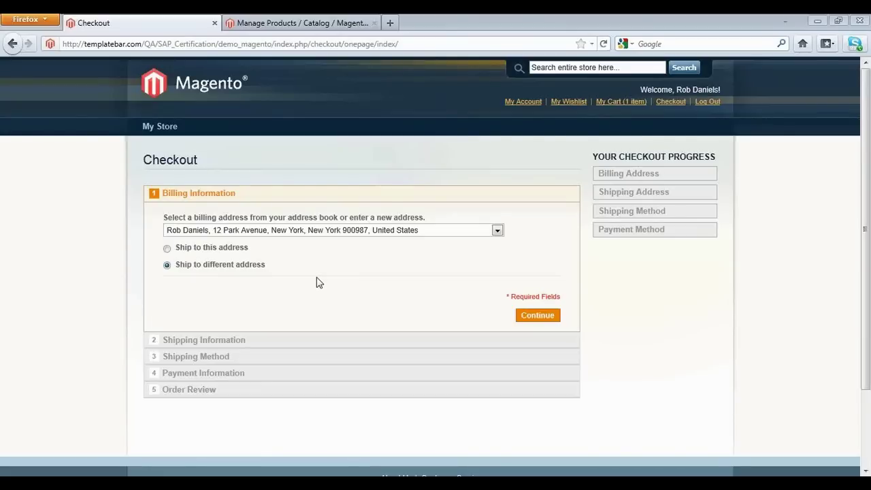
Step: Ship to the billing address with Flat Rate shipping and Check / Money order payment
{"action": "left_click", "coordinate": [231, 248]}
{"action": "left_click", "coordinate": [531, 317]}
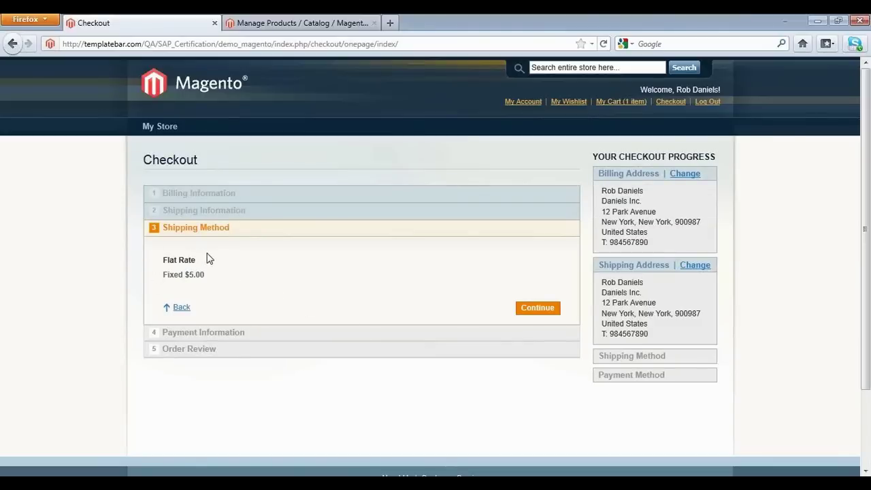
{"action": "left_click", "coordinate": [537, 308]}
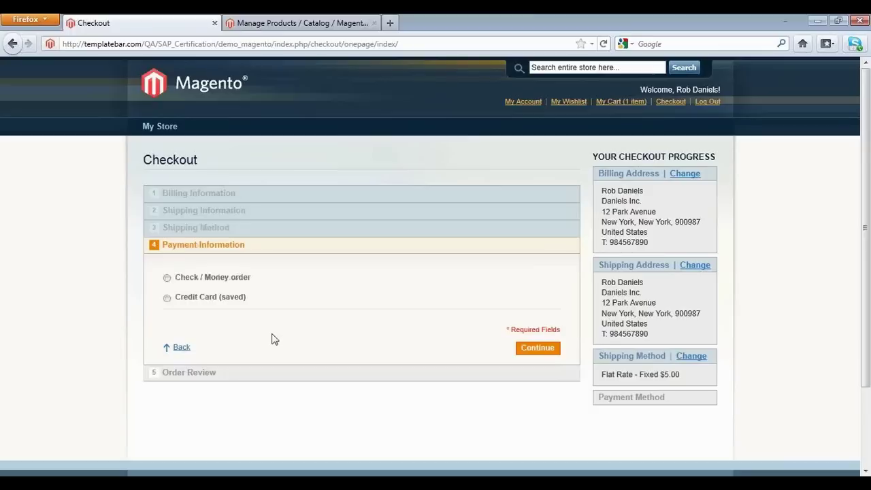
{"action": "left_click", "coordinate": [218, 277]}
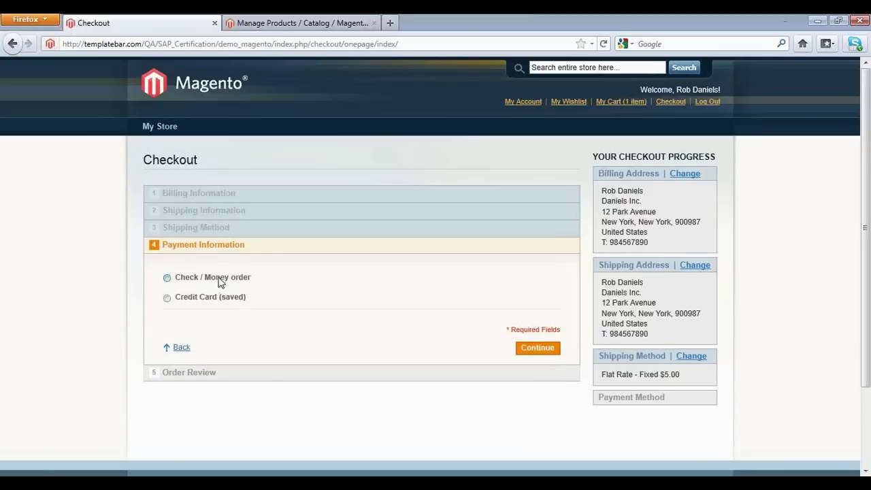
{"action": "left_click", "coordinate": [538, 349]}
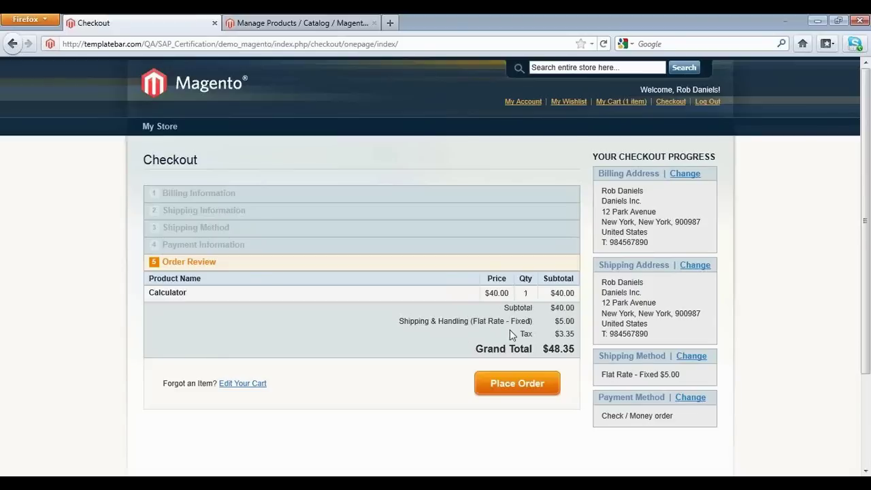
Step: Place the Magento order, then switch to the SAP Business One session
{"action": "left_click", "coordinate": [532, 380]}
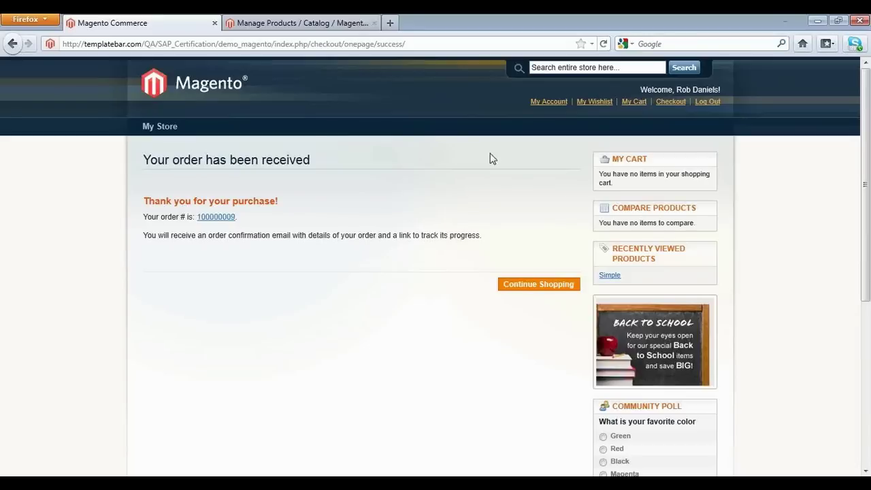
{"action": "key", "text": "alt+Tab"}
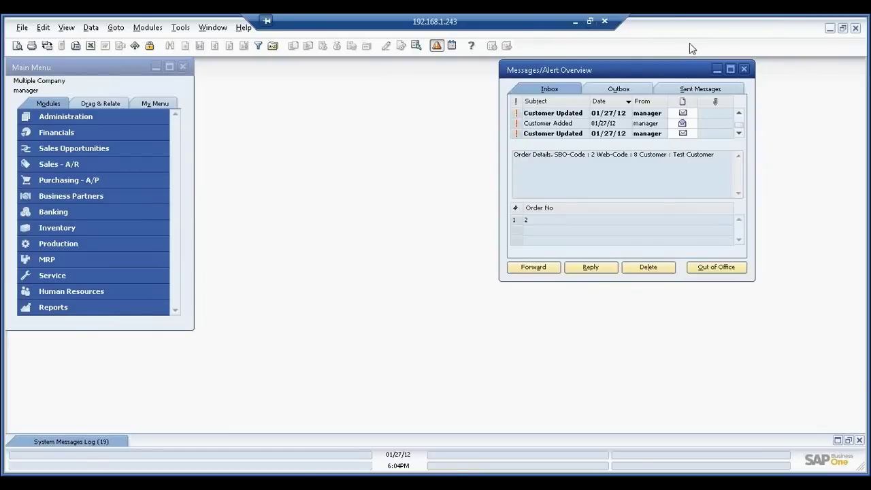
Step: Browse the alert inbox to the newest web order alert (Order No 3) and expand Sales - A/R
{"action": "left_click", "coordinate": [740, 133]}
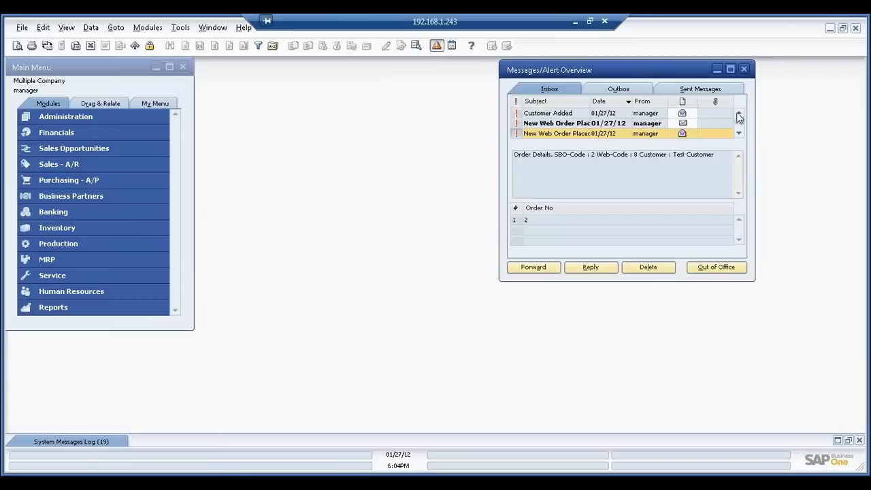
{"action": "left_click", "coordinate": [610, 125]}
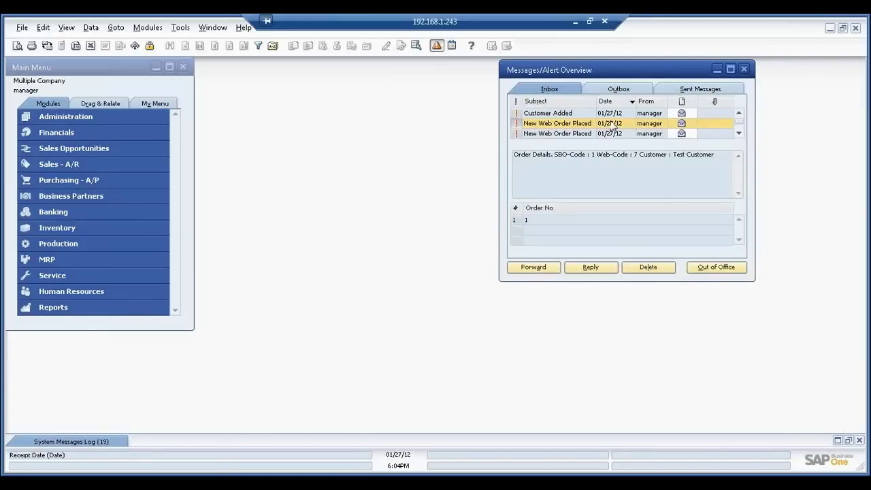
{"action": "left_click", "coordinate": [740, 132]}
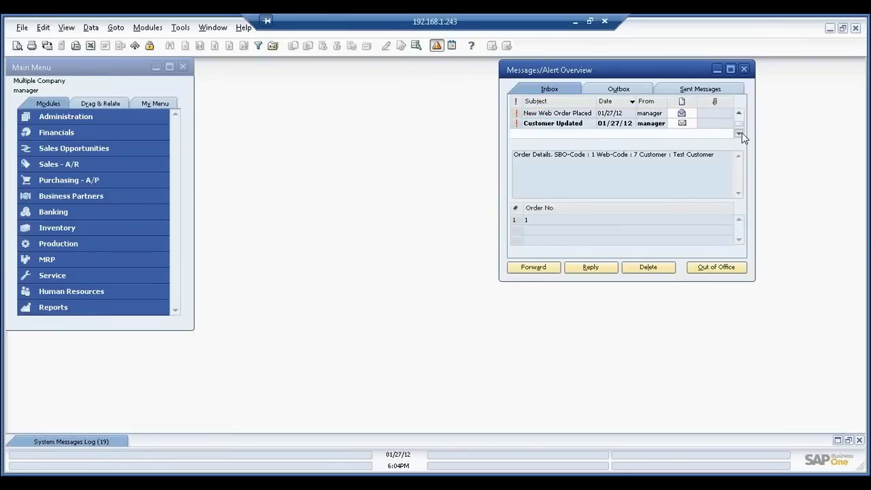
{"action": "left_click", "coordinate": [740, 133]}
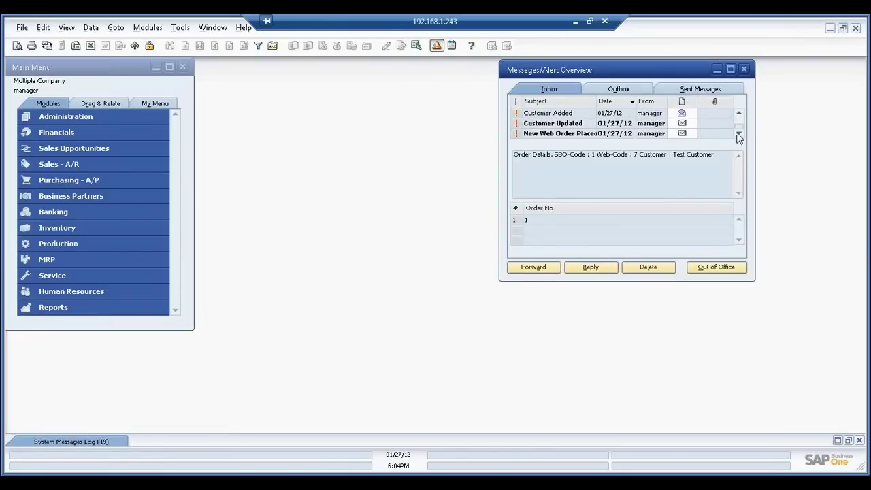
{"action": "left_click", "coordinate": [740, 134]}
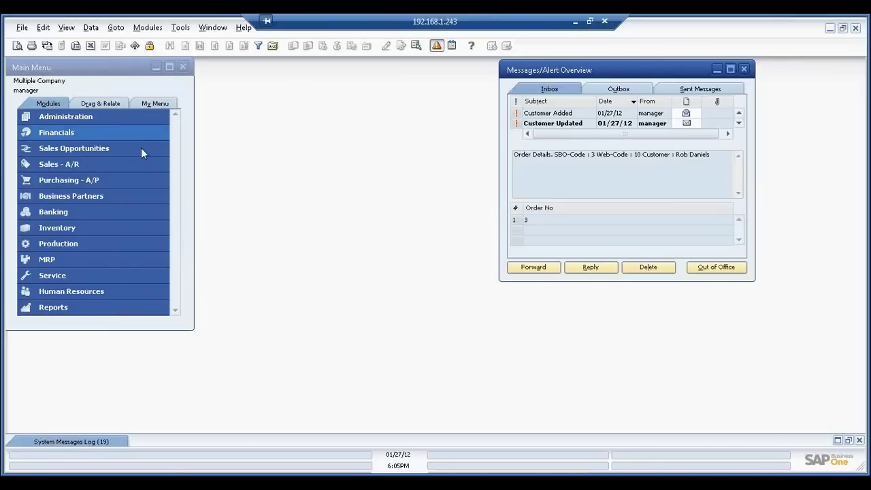
{"action": "left_click", "coordinate": [117, 163]}
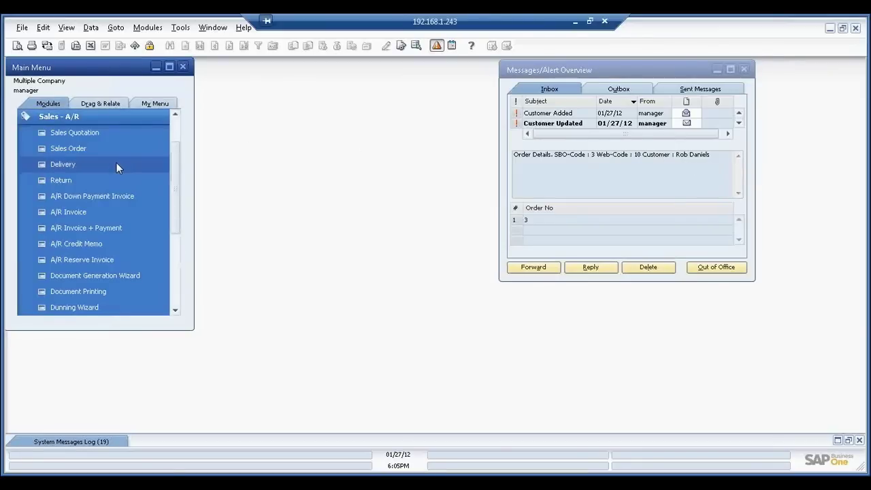
Step: Open the last sales order (No. 3, item IW001, total $45.00) and check its web reference
{"action": "left_click", "coordinate": [104, 149]}
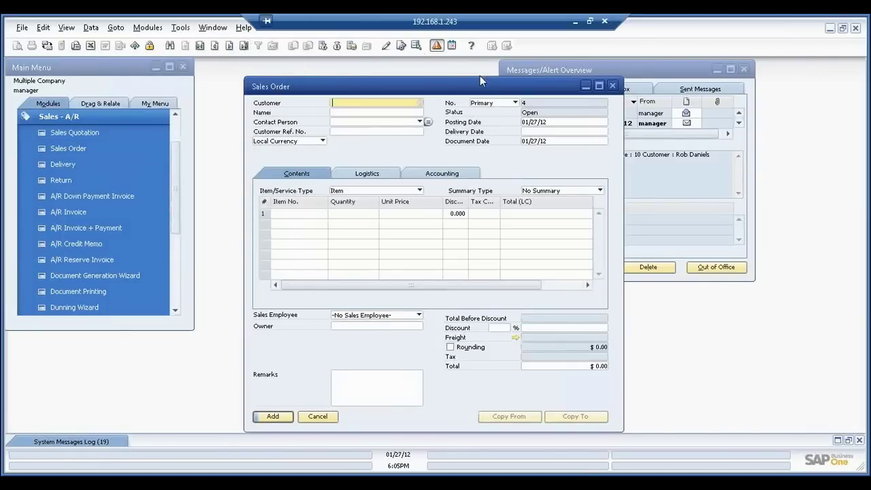
{"action": "left_click", "coordinate": [335, 113]}
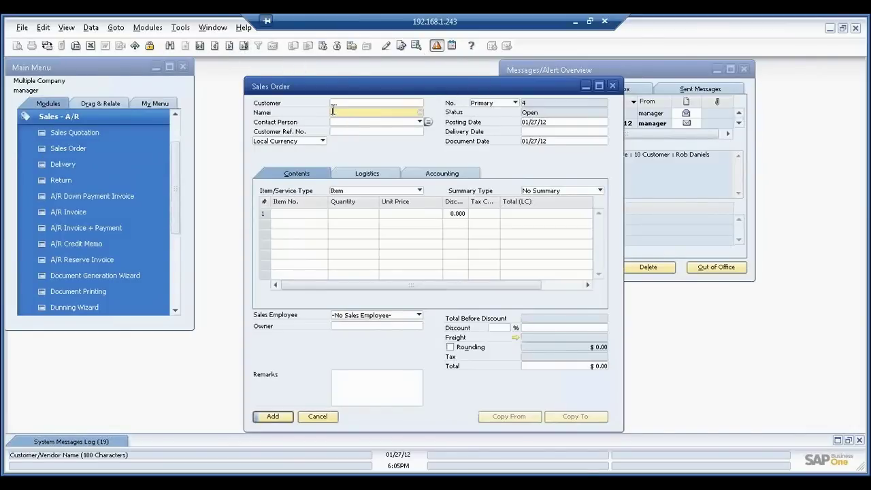
{"action": "left_click", "coordinate": [244, 46]}
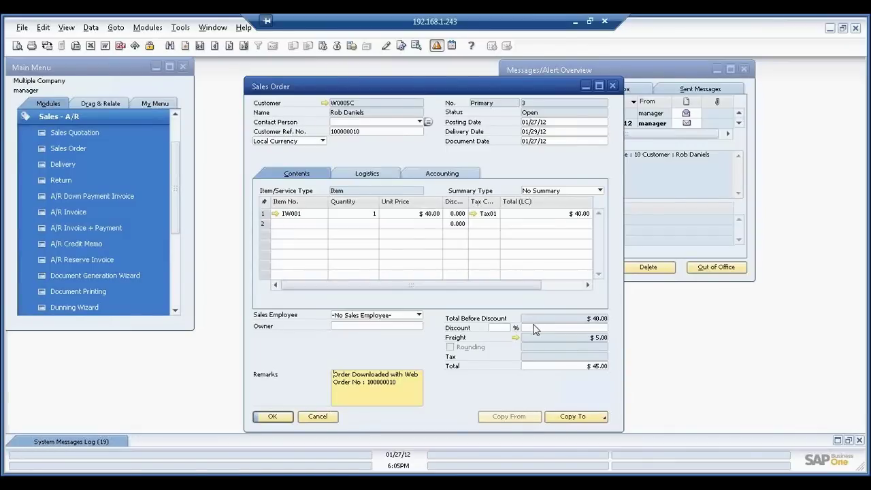
{"action": "double_click", "coordinate": [372, 132]}
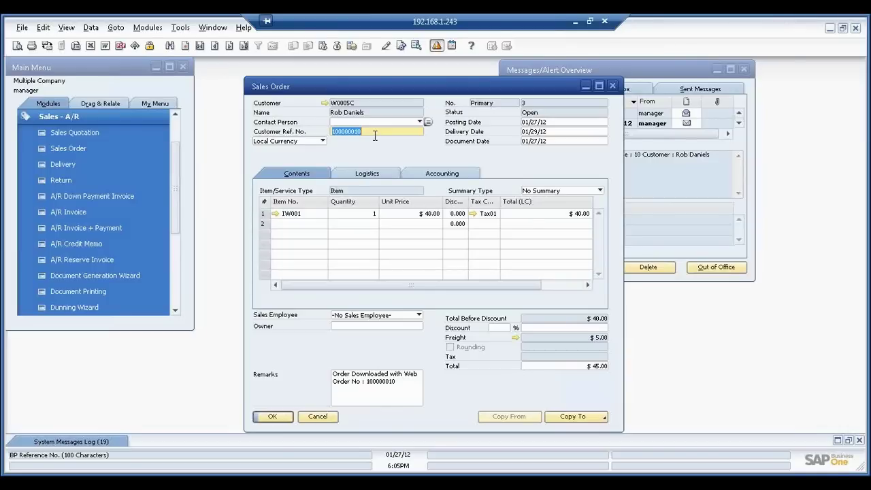
Step: Review Sales Order 3's ship-to and bill-to addresses, then copy it to a Delivery
{"action": "left_click", "coordinate": [371, 174]}
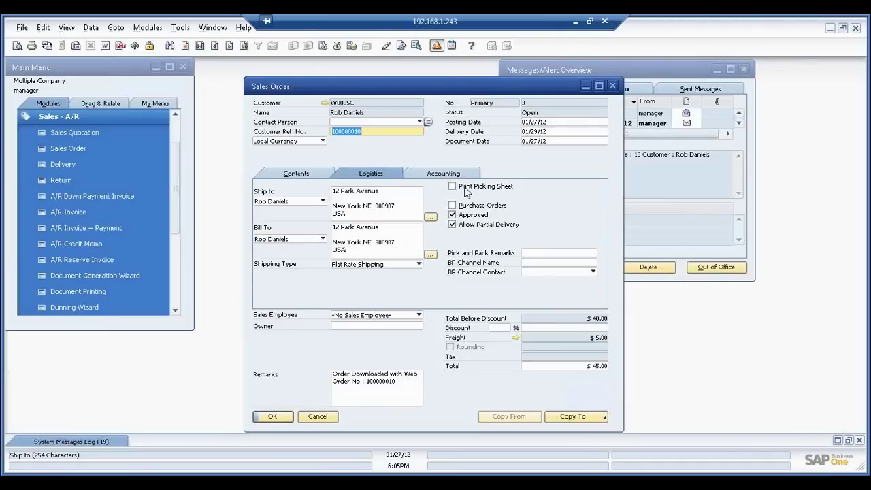
{"action": "left_click", "coordinate": [312, 172]}
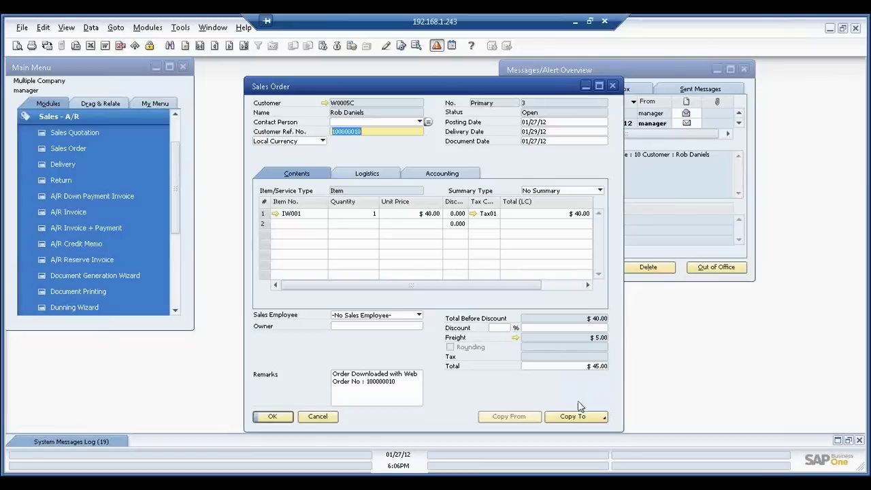
{"action": "left_click", "coordinate": [577, 423]}
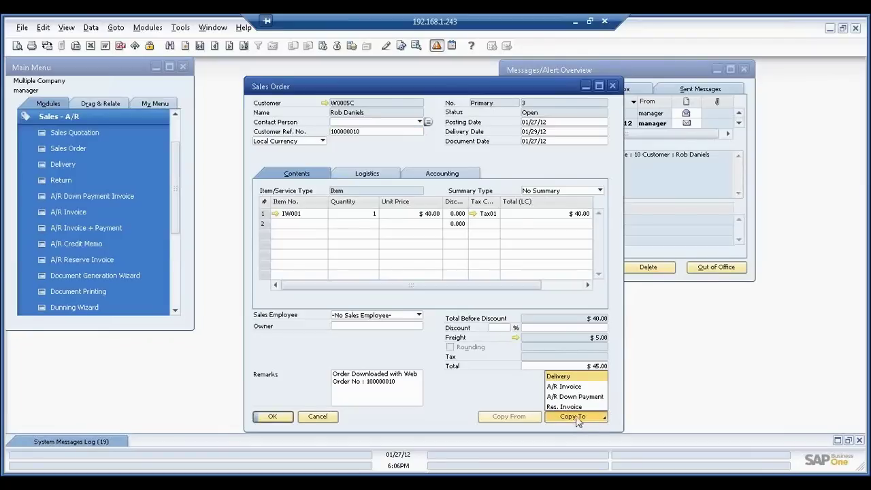
{"action": "left_click", "coordinate": [571, 375]}
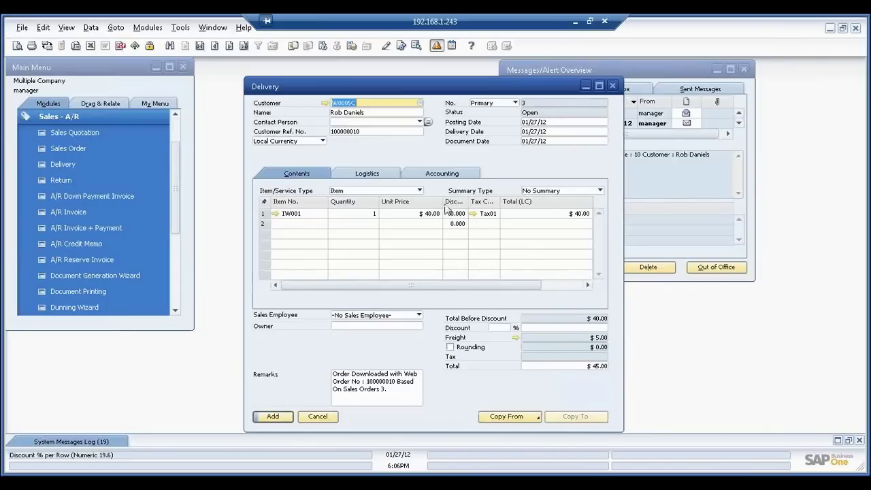
Step: Enter tracking number TR4560 on the Delivery's Logistics tab and add the delivery
{"action": "left_click", "coordinate": [383, 177]}
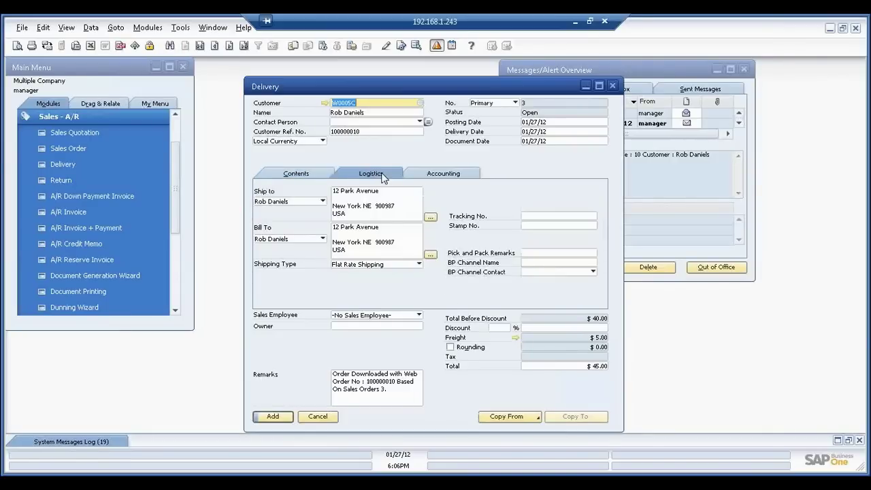
{"action": "left_click", "coordinate": [538, 215]}
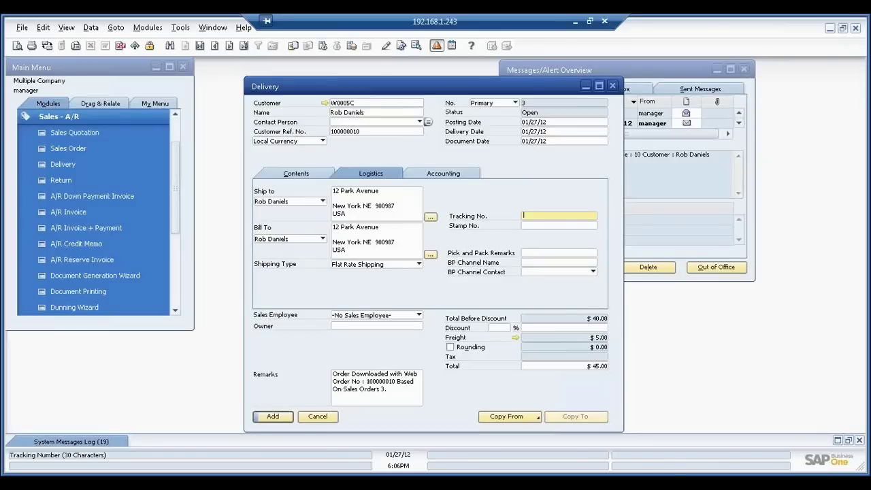
{"action": "type", "text": "TR4560"}
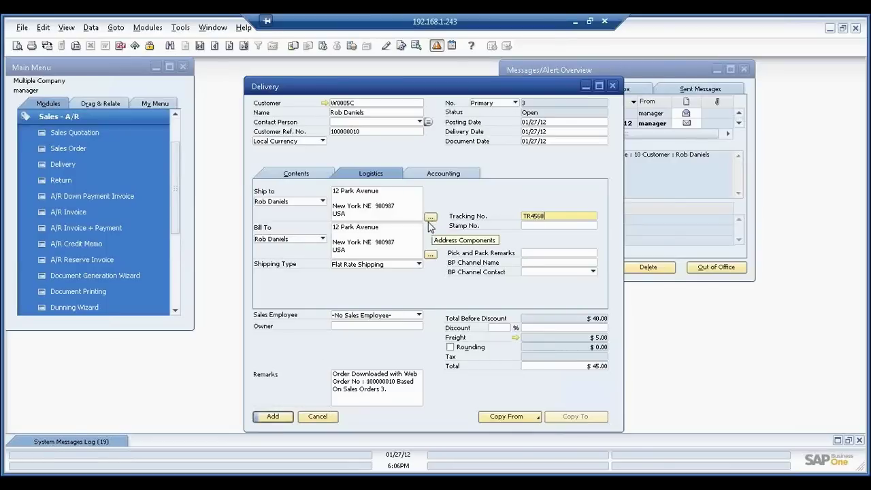
{"action": "left_click", "coordinate": [268, 418]}
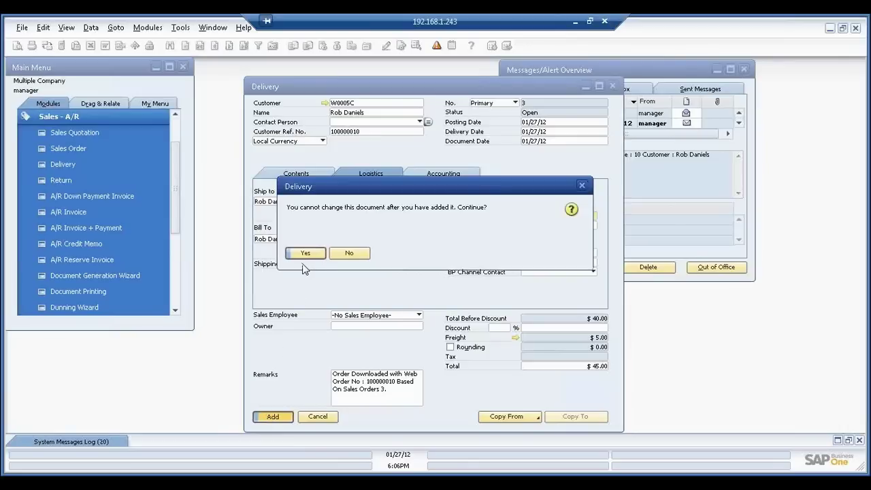
{"action": "left_click", "coordinate": [304, 254]}
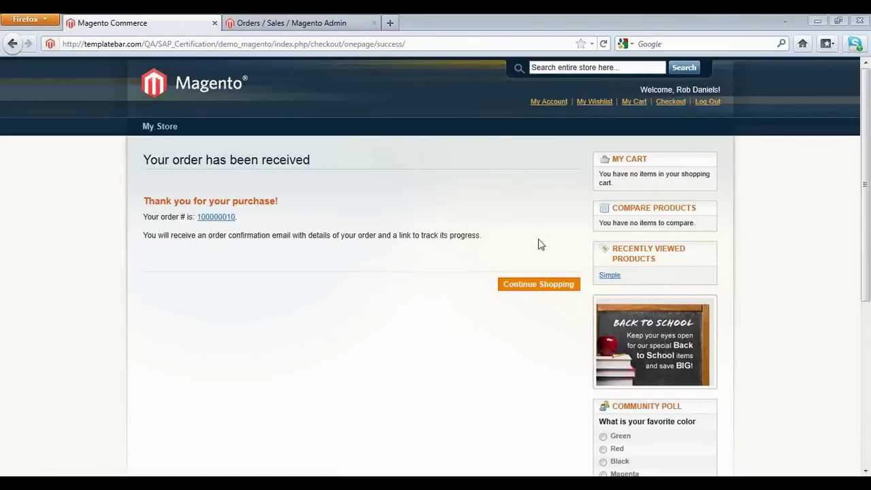
Step: From My Account, open order 100000010's details and its Shipments page
{"action": "left_click", "coordinate": [547, 107]}
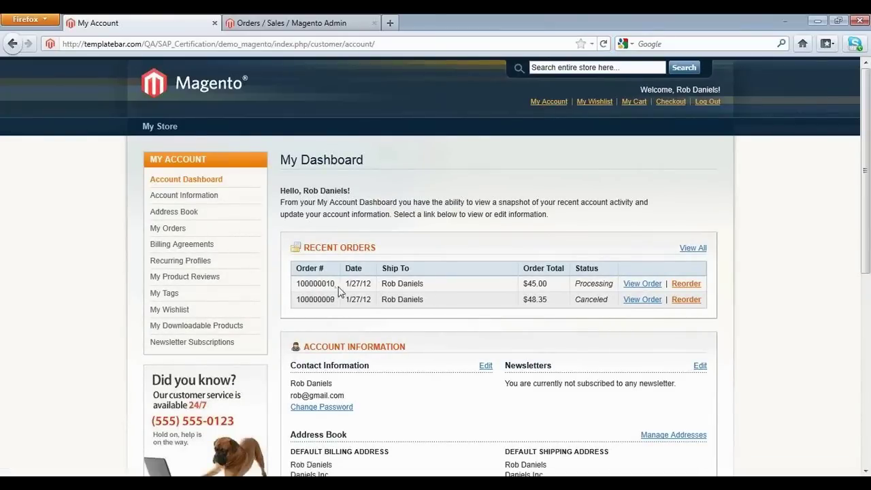
{"action": "left_click", "coordinate": [640, 287]}
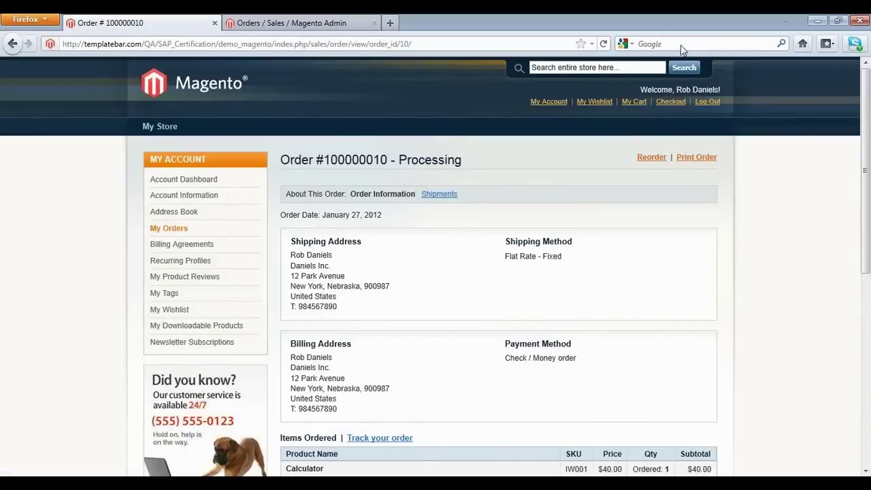
{"action": "left_click_drag", "start_coordinate": [869, 284], "coordinate": [869, 258]}
{"action": "left_click", "coordinate": [440, 196]}
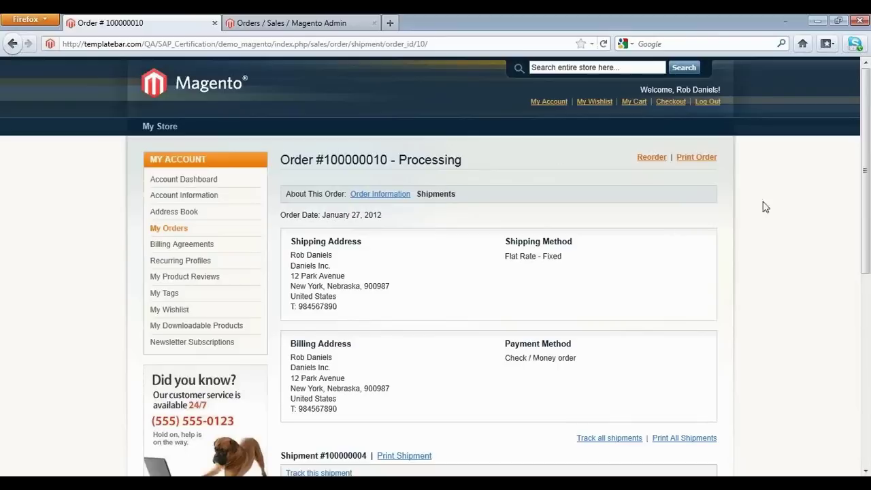
{"action": "scroll", "coordinate": [865, 239], "scroll_direction": "down", "scroll_amount": 1}
{"action": "scroll", "coordinate": [865, 240], "scroll_direction": "down", "scroll_amount": 2}
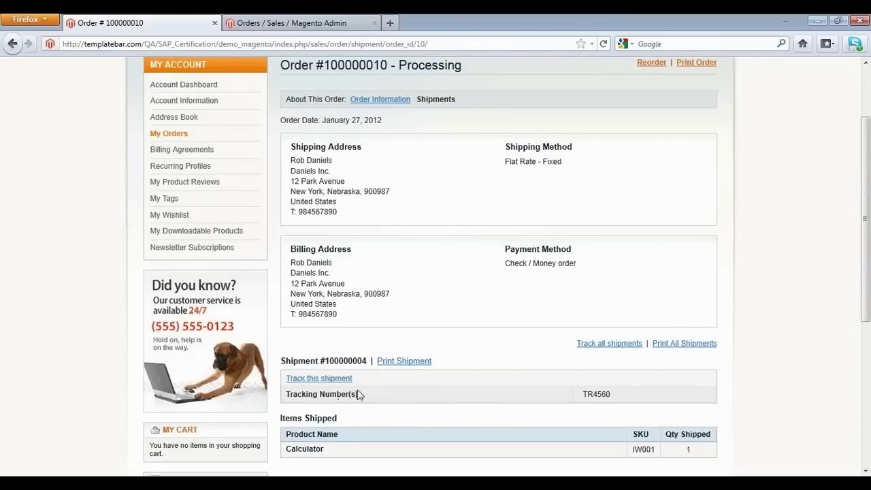
{"action": "left_click_drag", "start_coordinate": [616, 395], "coordinate": [588, 394]}
{"action": "left_click", "coordinate": [623, 410]}
{"action": "left_click_drag", "start_coordinate": [612, 395], "coordinate": [583, 396]}
{"action": "left_click_drag", "start_coordinate": [860, 279], "coordinate": [870, 195]}
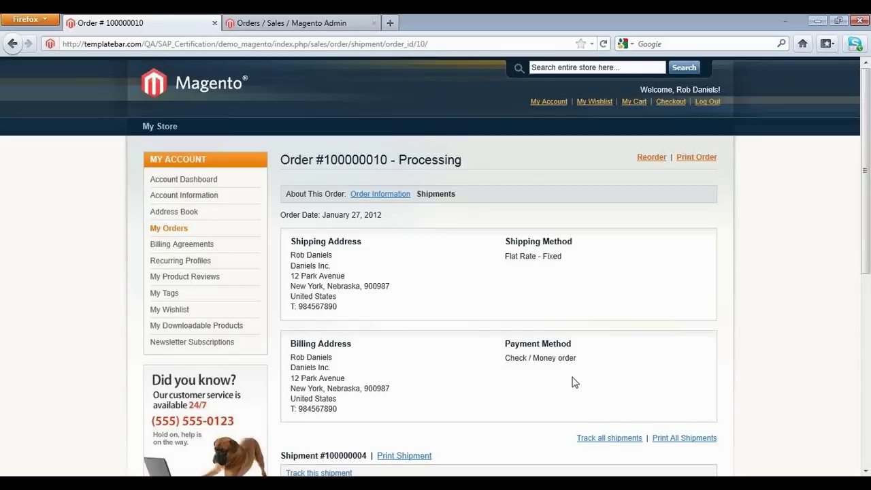
Step: Back in SAP Business One, copy Delivery No. 3 to an A/R Invoice and add it
{"action": "mouse_move", "coordinate": [293, 476]}
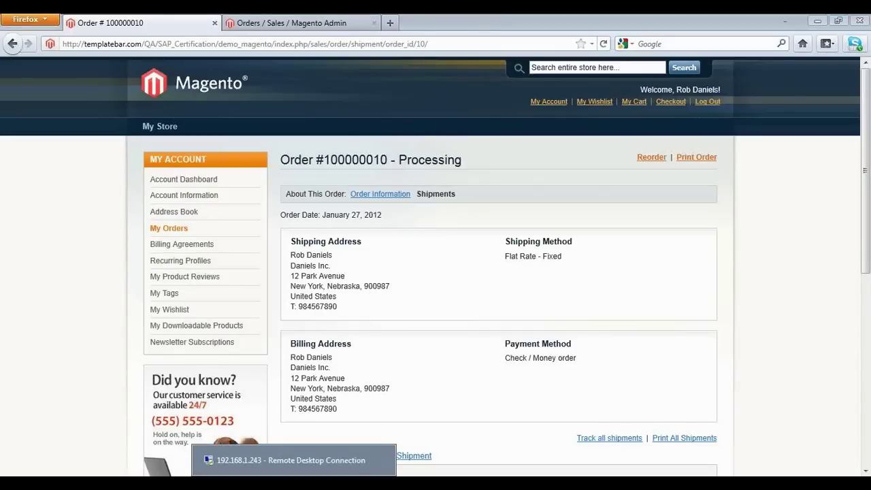
{"action": "left_click", "coordinate": [293, 460]}
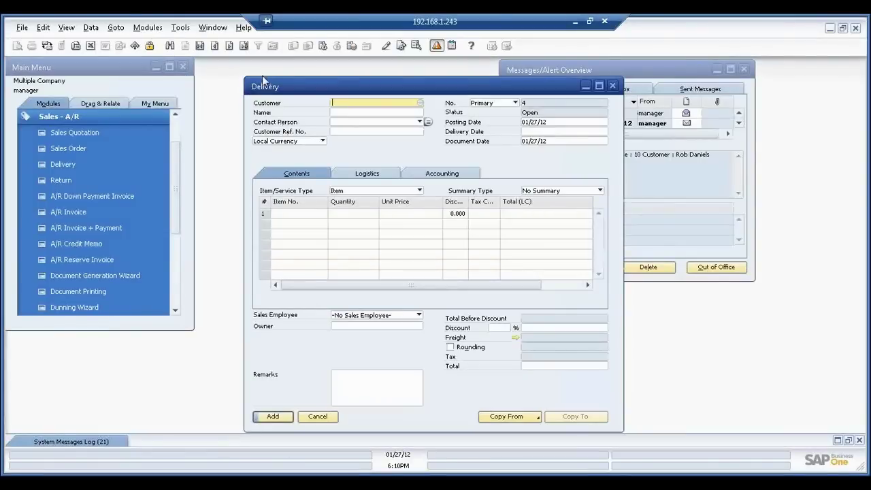
{"action": "left_click", "coordinate": [245, 45]}
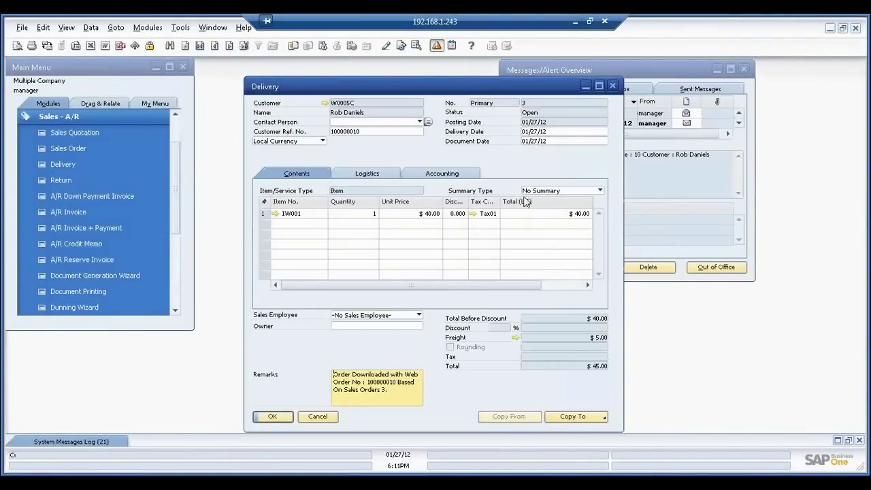
{"action": "left_click", "coordinate": [586, 416]}
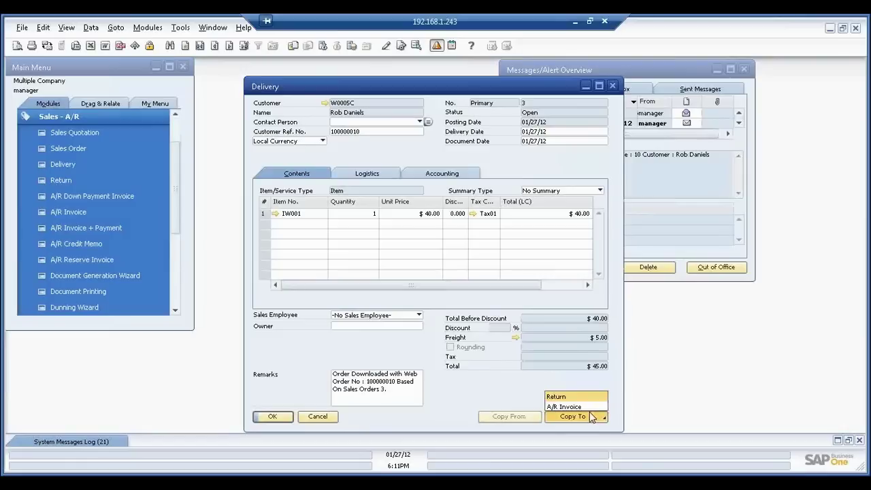
{"action": "left_click", "coordinate": [564, 406]}
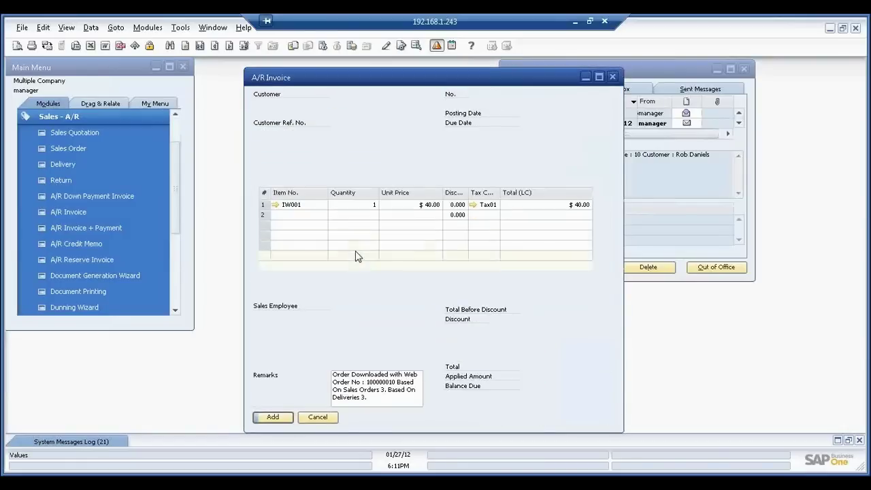
{"action": "left_click", "coordinate": [271, 417]}
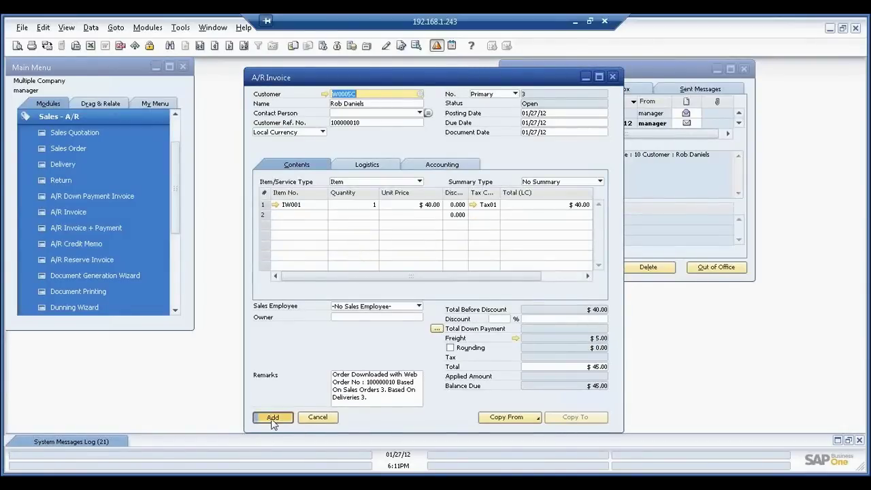
{"action": "left_click", "coordinate": [309, 252]}
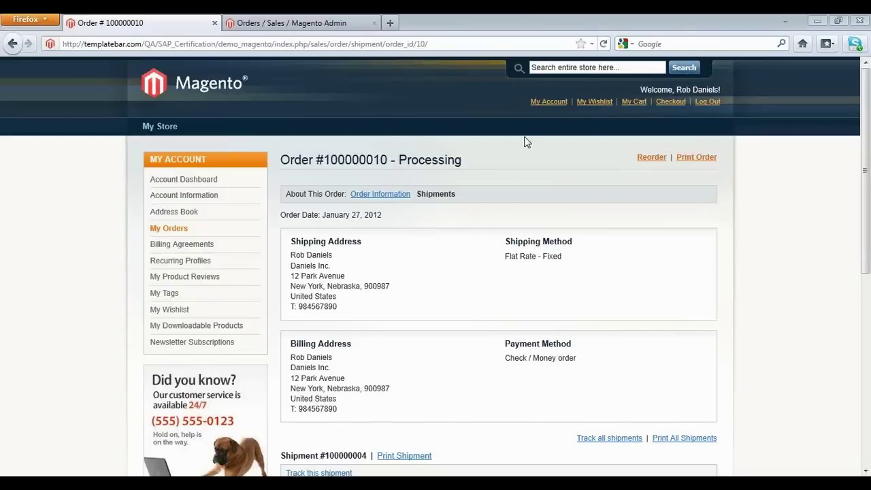
Step: From My Account, view order 100000010's Invoice #100000004 with Grand Total $45.00
{"action": "left_click", "coordinate": [547, 103]}
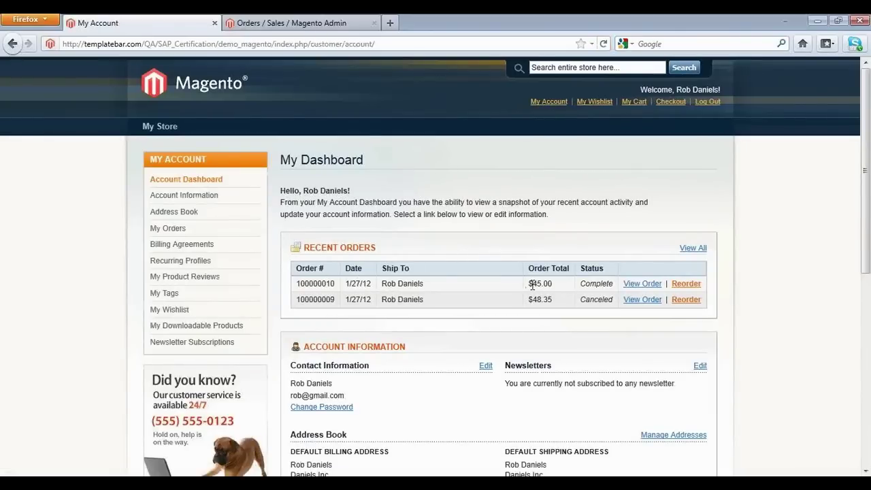
{"action": "left_click", "coordinate": [642, 284]}
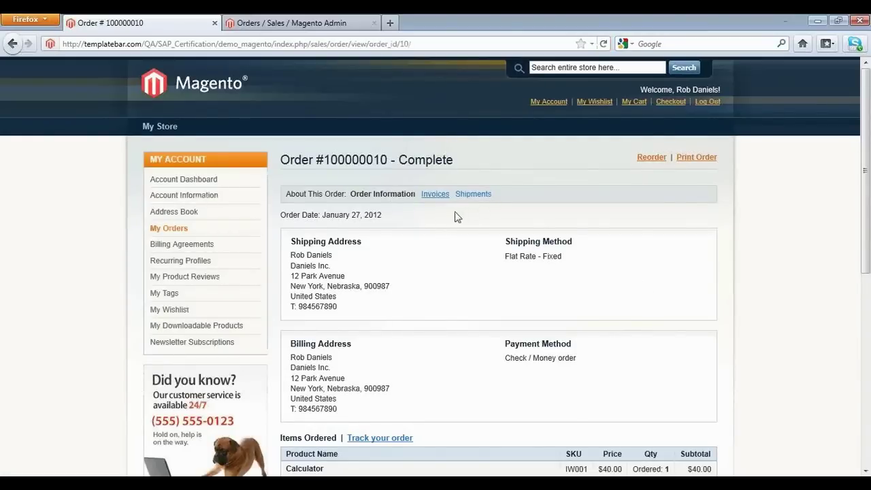
{"action": "left_click", "coordinate": [437, 196]}
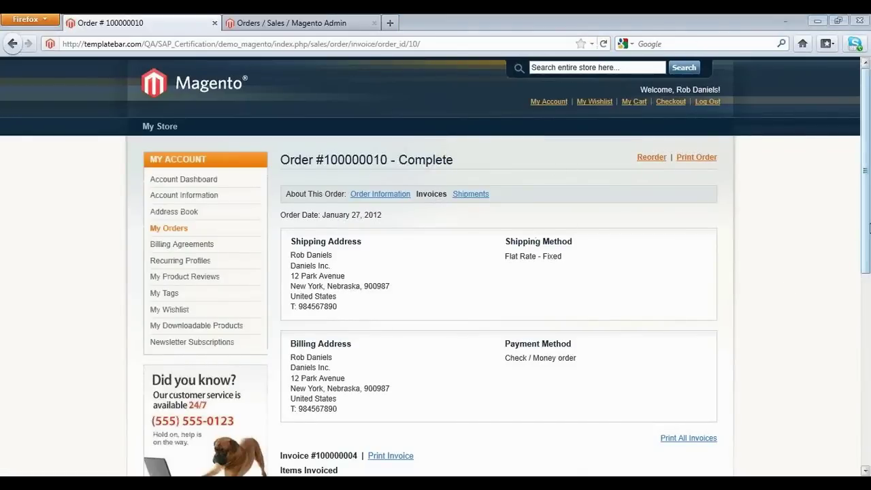
{"action": "scroll", "coordinate": [867, 248], "scroll_direction": "down", "scroll_amount": 2}
{"action": "mouse_move", "coordinate": [867, 249]}
{"action": "left_mouse_down"}
{"action": "mouse_move", "coordinate": [867, 379]}
{"action": "mouse_move", "coordinate": [869, 233]}
{"action": "left_mouse_up"}
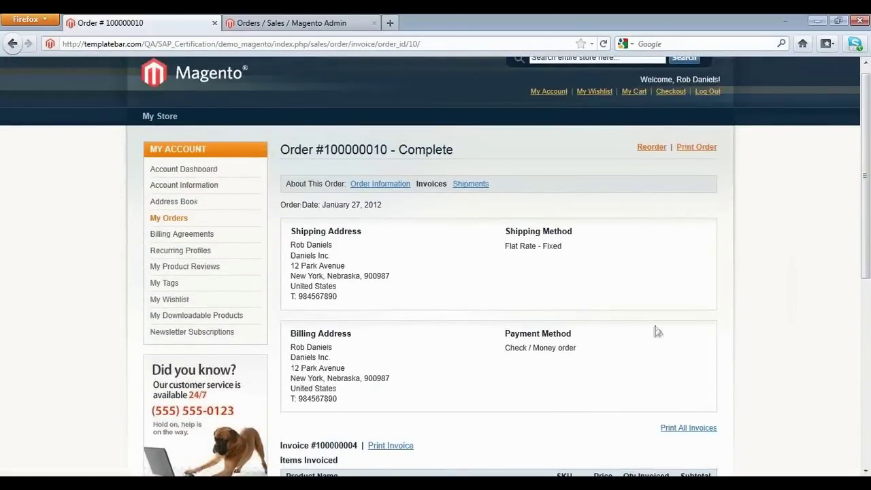
{"action": "left_click_drag", "start_coordinate": [869, 231], "coordinate": [870, 185]}
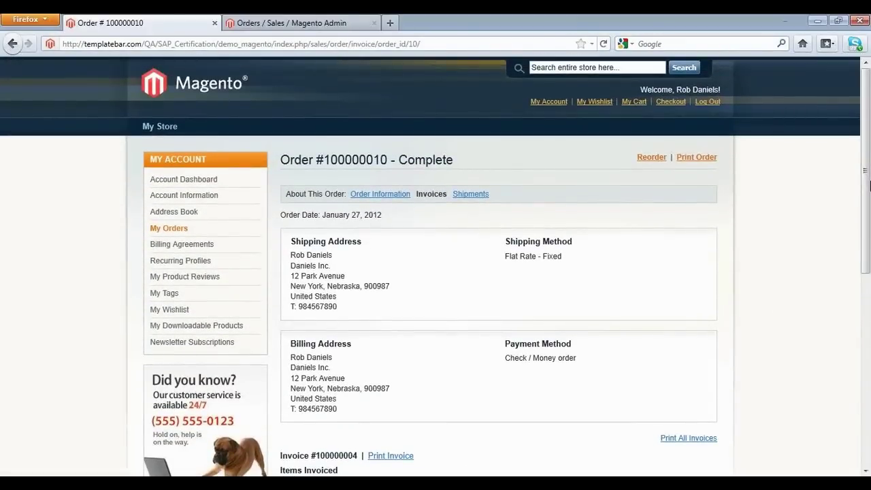